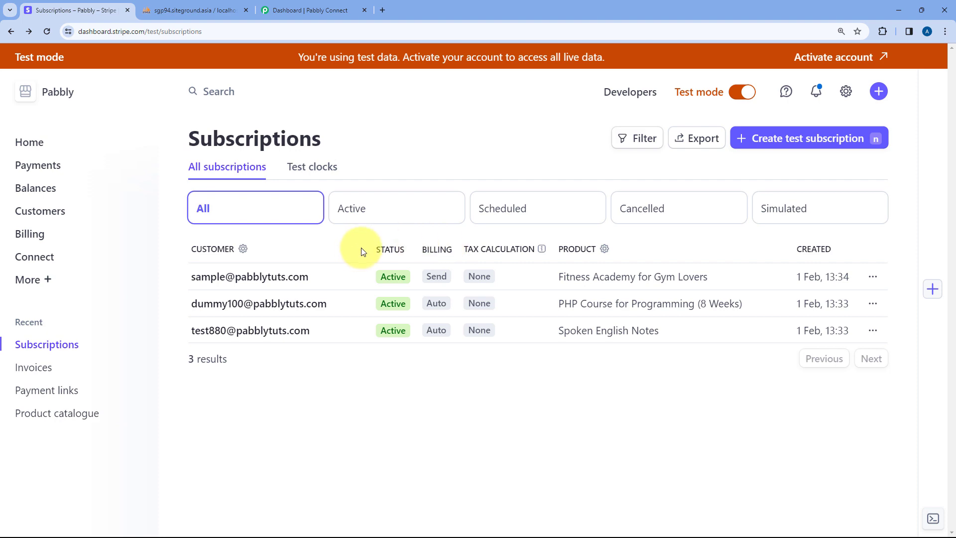
# Compare the Stripe subscriptions list with the subscriptions table in phpMyAdmin, and switch to the Pabbly Connect dashboard
pyautogui.click(224, 5)
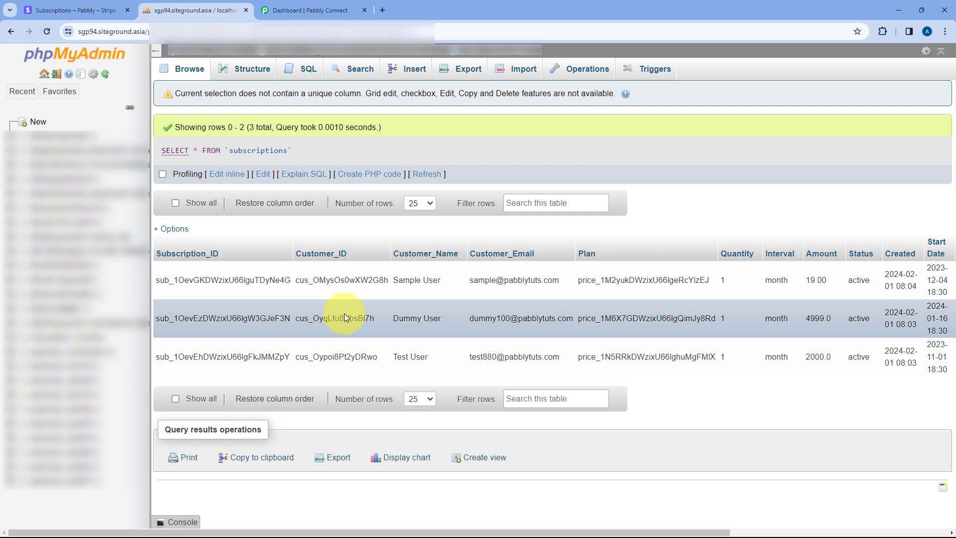
pyautogui.click(94, 9)
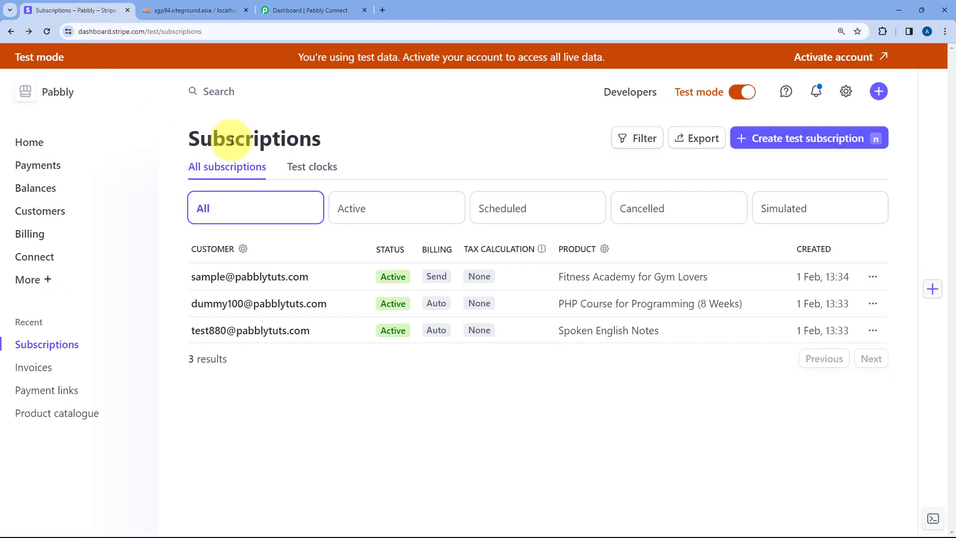
pyautogui.click(224, 5)
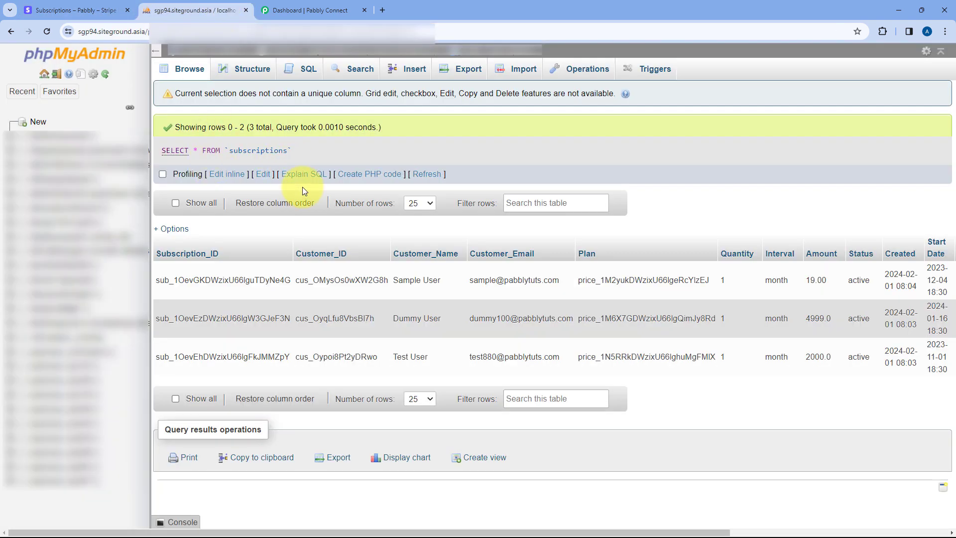
pyautogui.click(299, 9)
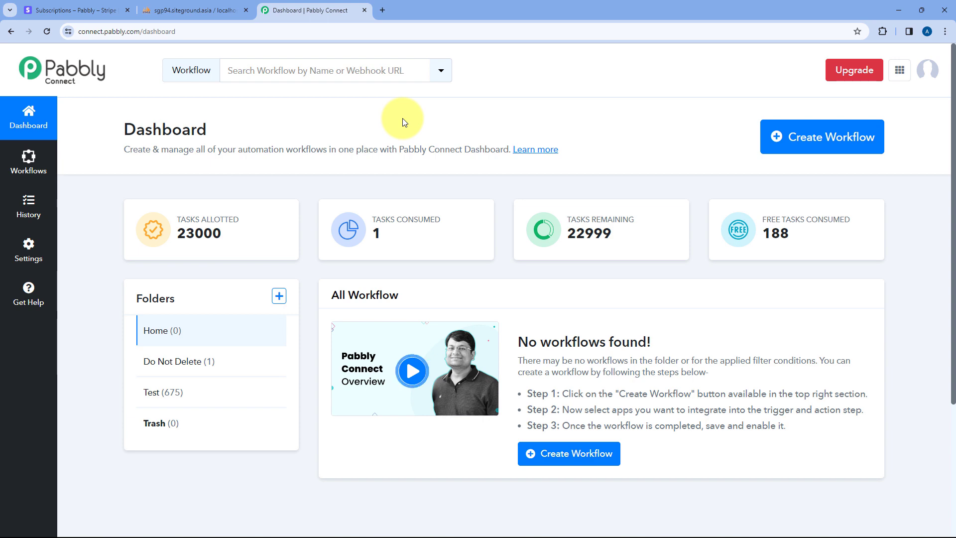
pyautogui.click(115, 10)
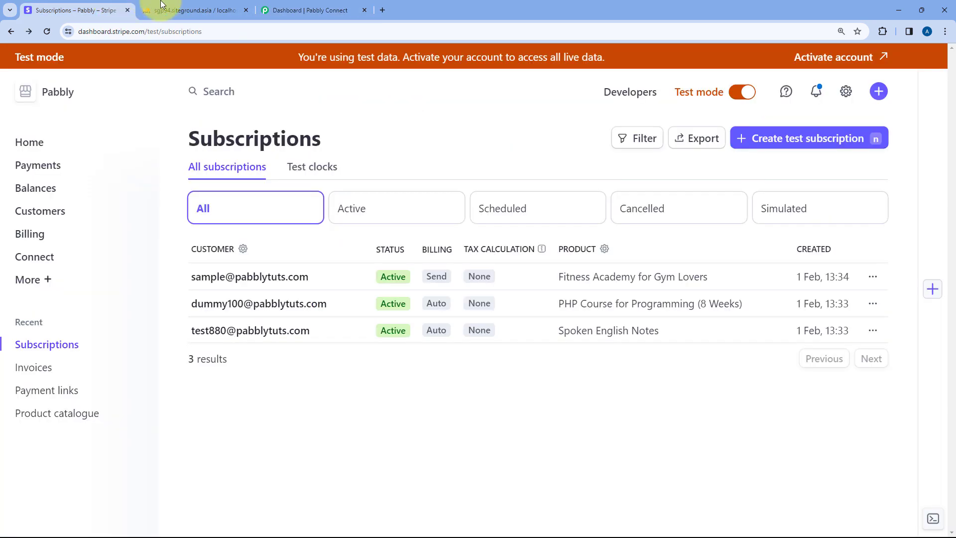
pyautogui.click(194, 7)
pyautogui.click(304, 10)
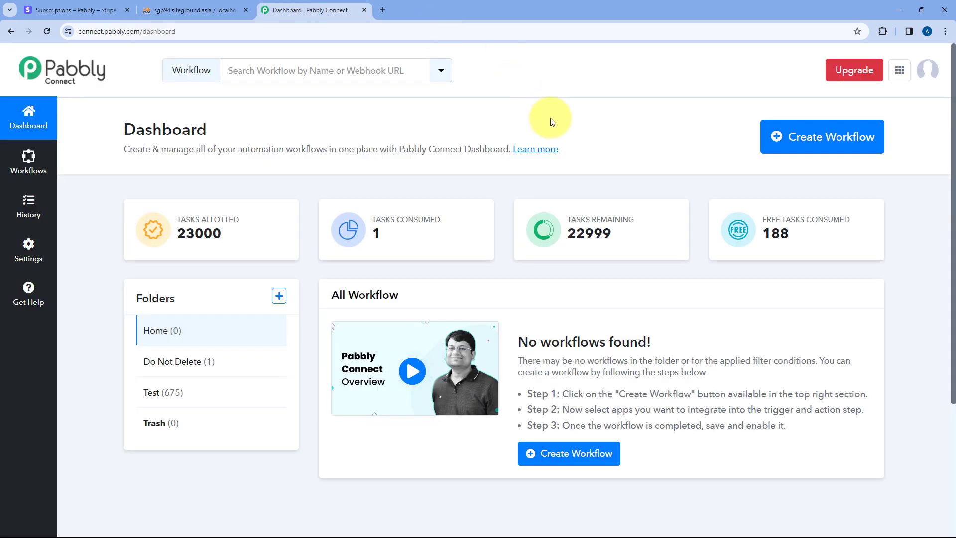
# Create a workflow named "Stripe to MySQL" in the Home folder
pyautogui.click(781, 137)
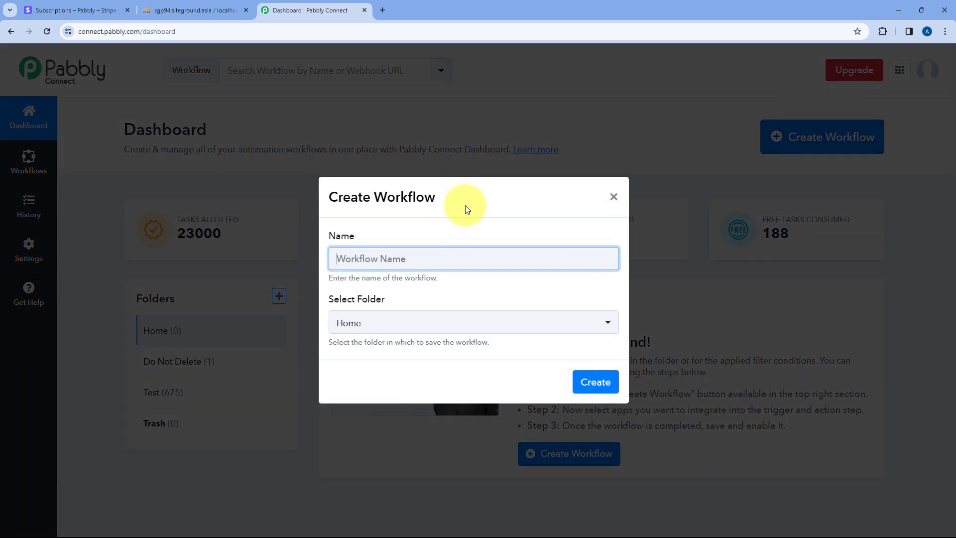
pyautogui.write('Stripe to MySQL')
pyautogui.click(457, 326)
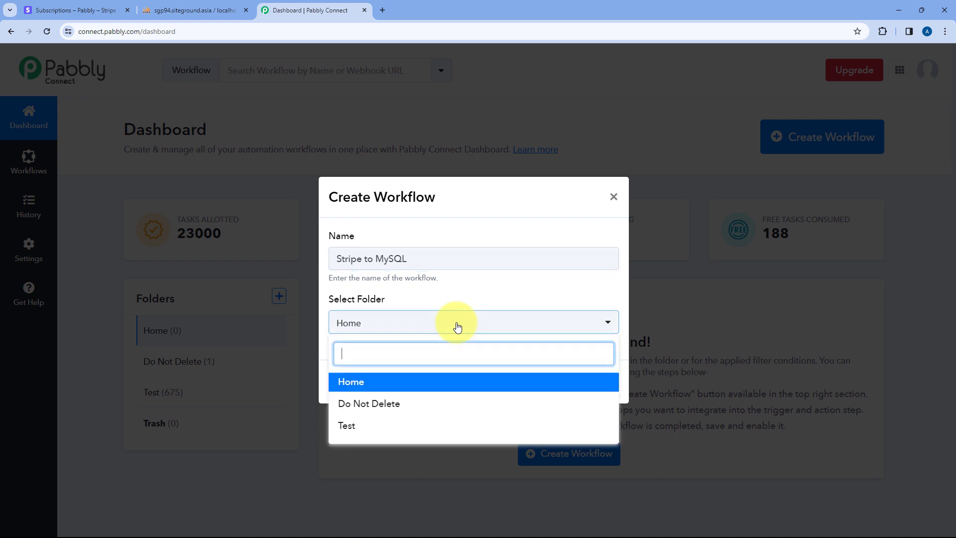
pyautogui.click(426, 384)
pyautogui.click(597, 384)
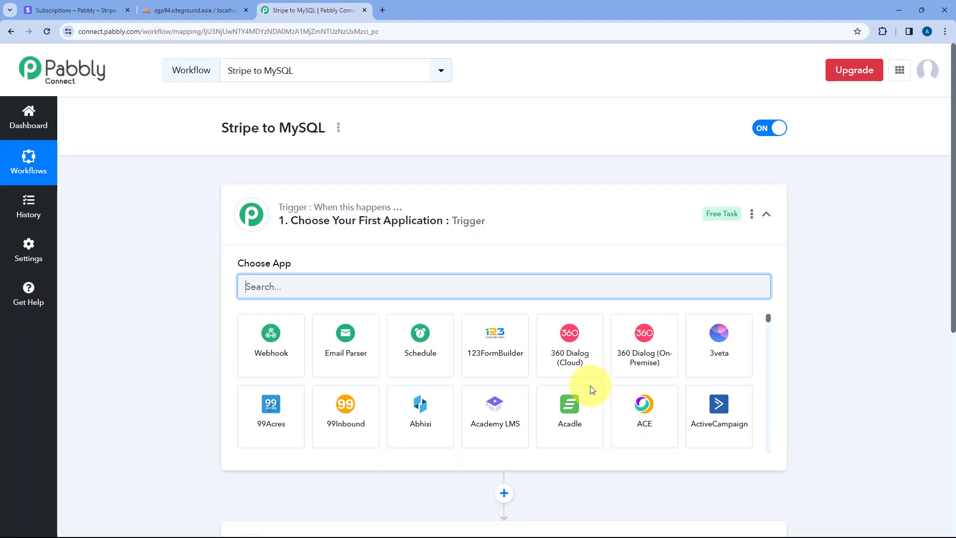
# Examine the workflow's trigger and action placeholders alongside the Stripe subscriptions list and the phpMyAdmin subscriptions table
pyautogui.click(504, 219)
pyautogui.scroll(-1, 201, 200)
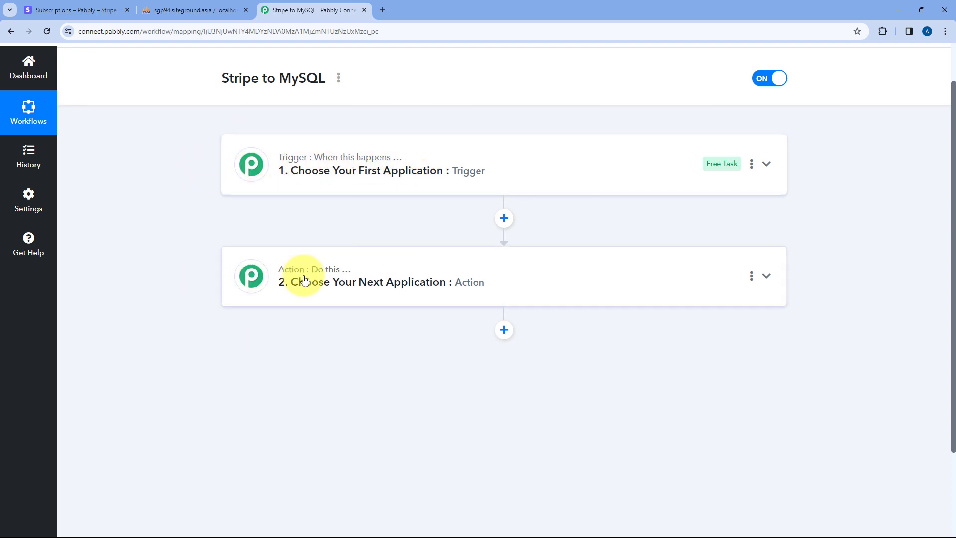
pyautogui.click(509, 169)
pyautogui.scroll(1, 166, 264)
pyautogui.scroll(-1, 167, 264)
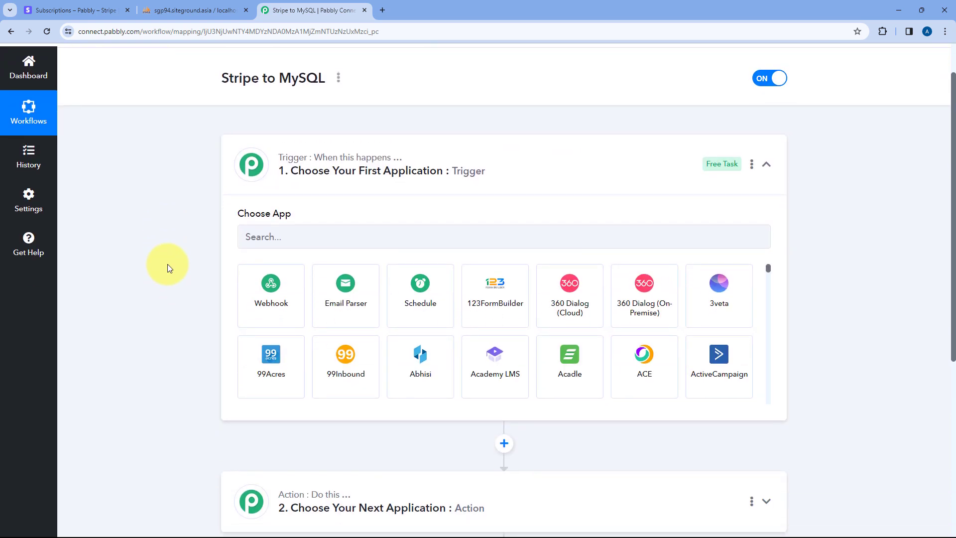
pyautogui.click(69, 10)
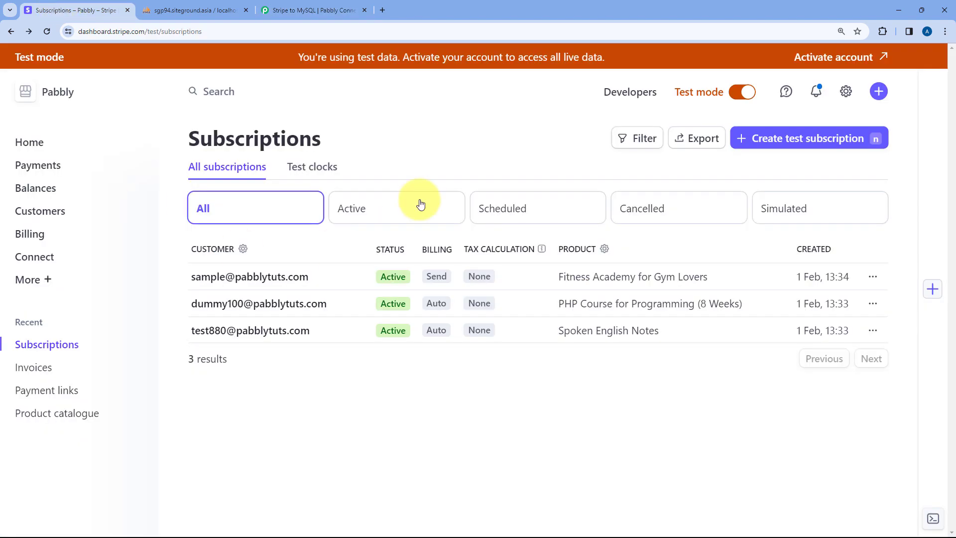
pyautogui.click(310, 10)
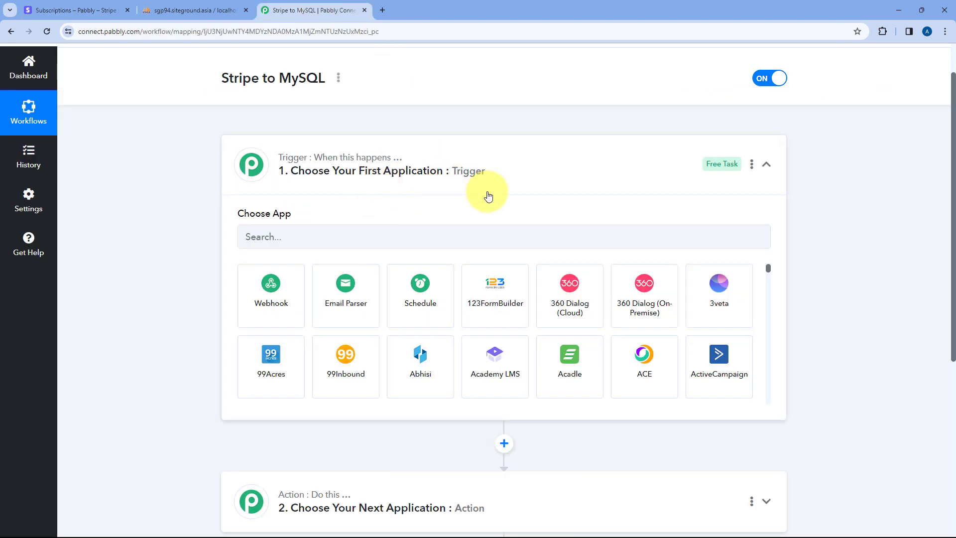
pyautogui.click(75, 10)
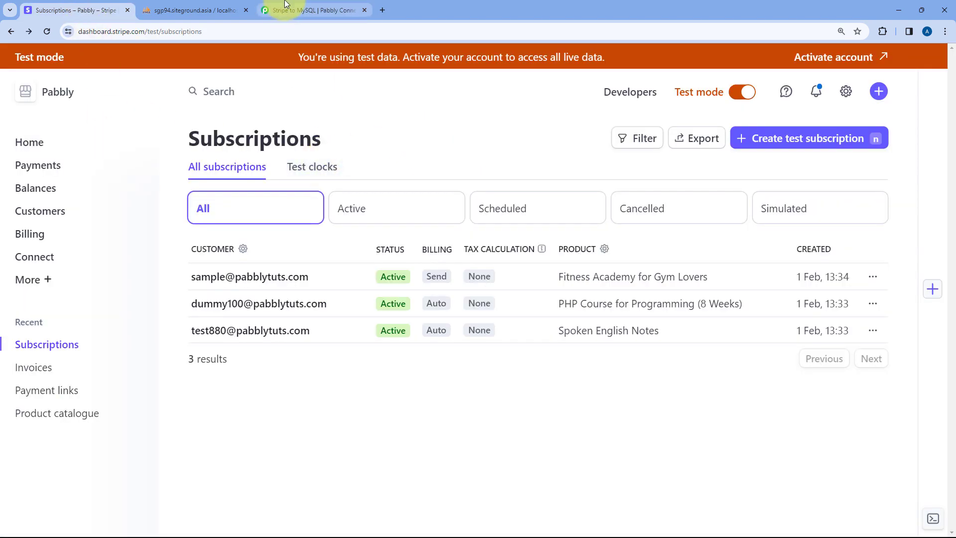
pyautogui.click(310, 10)
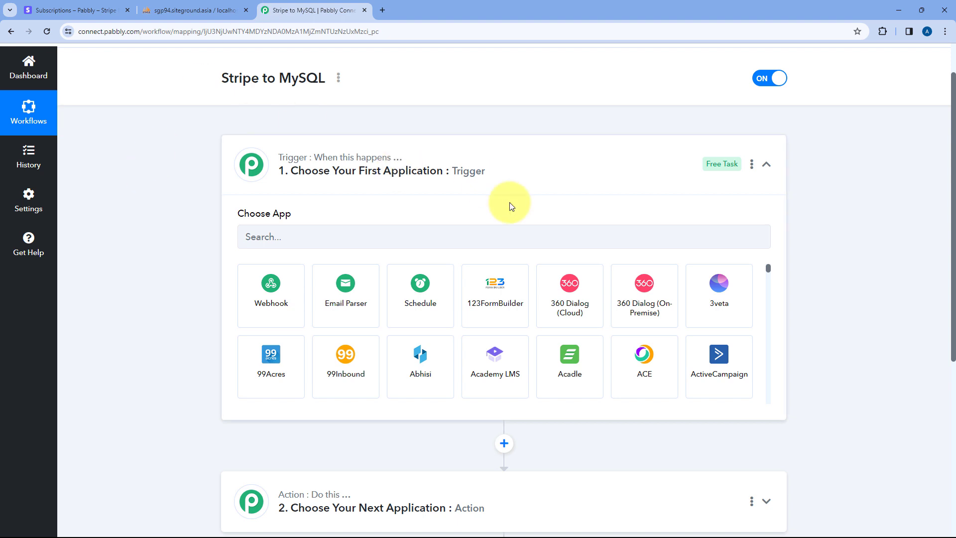
pyautogui.click(501, 174)
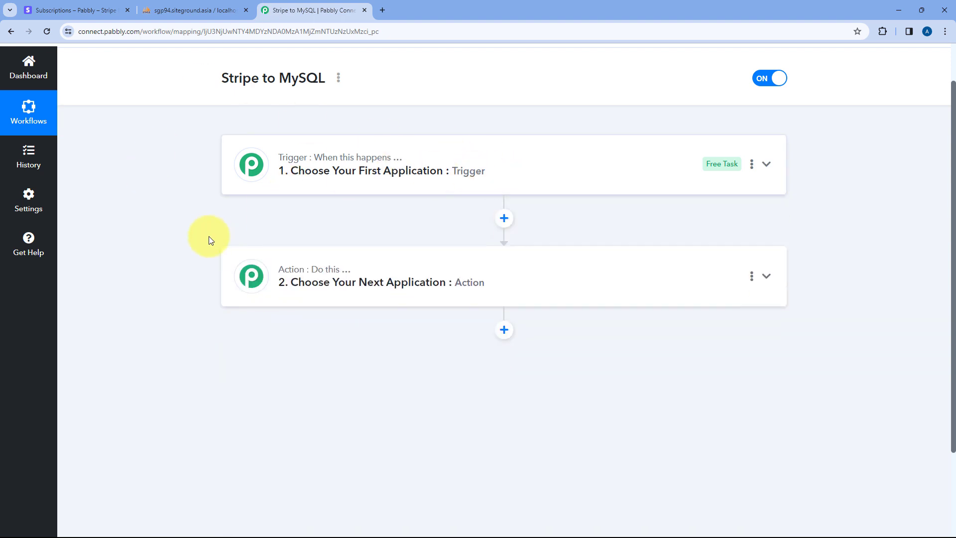
pyautogui.scroll(-1, 207, 240)
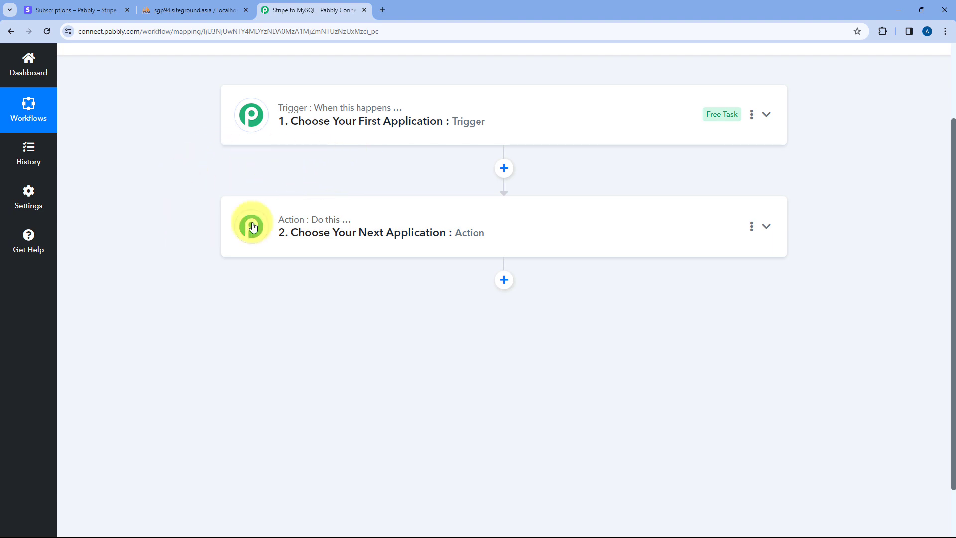
pyautogui.click(211, 6)
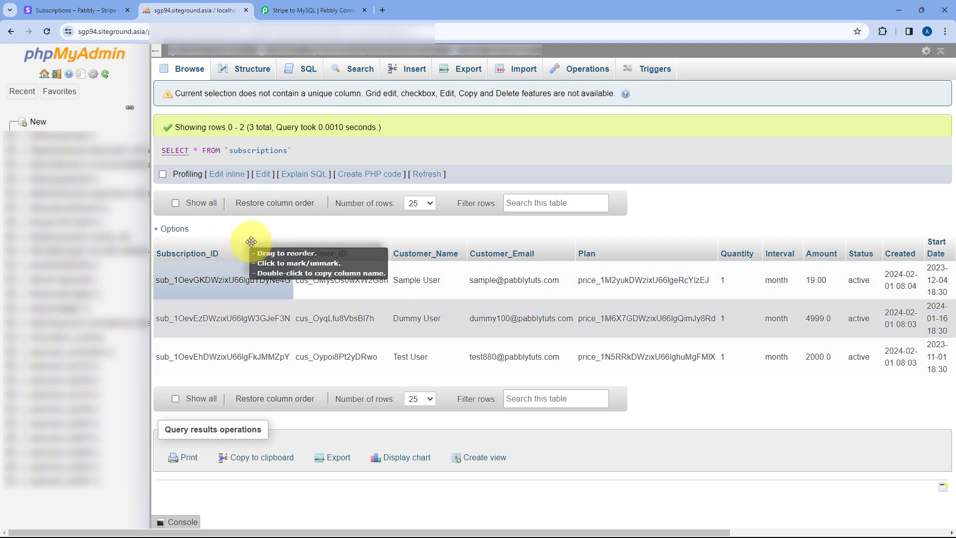
pyautogui.click(336, 9)
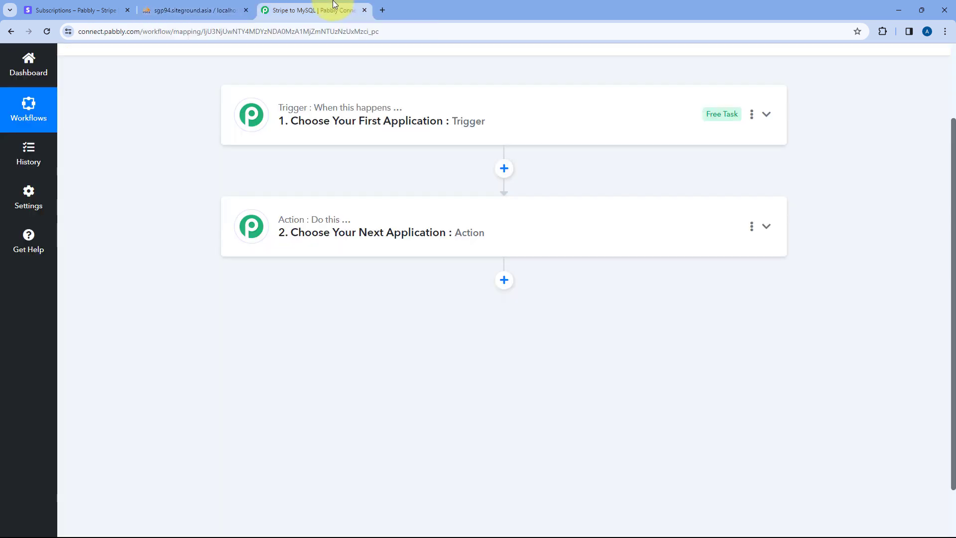
# Expand the workflow's trigger section and choose Stripe as the trigger app
pyautogui.click(355, 141)
pyautogui.scroll(2, 149, 181)
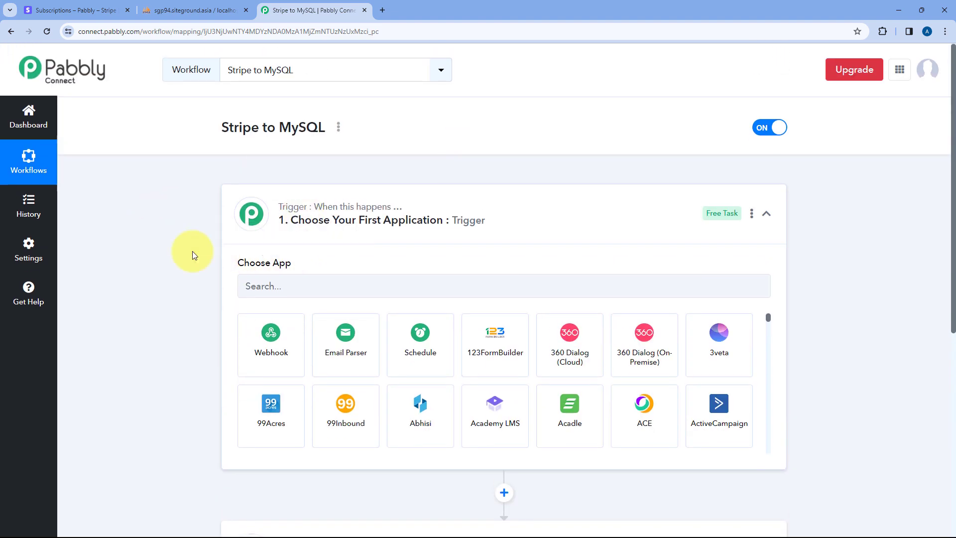
pyautogui.scroll(-1, 192, 251)
pyautogui.click(259, 236)
pyautogui.write('Str')
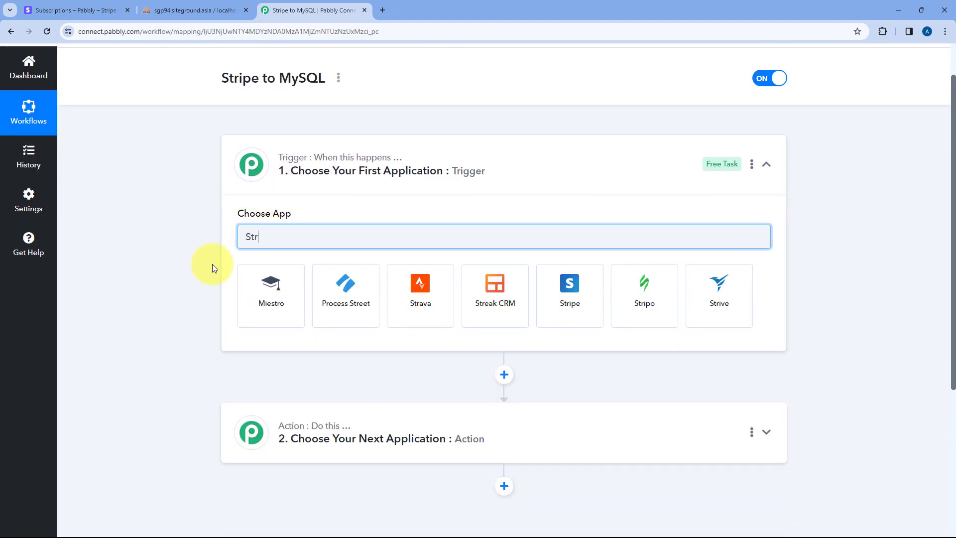
pyautogui.click(563, 298)
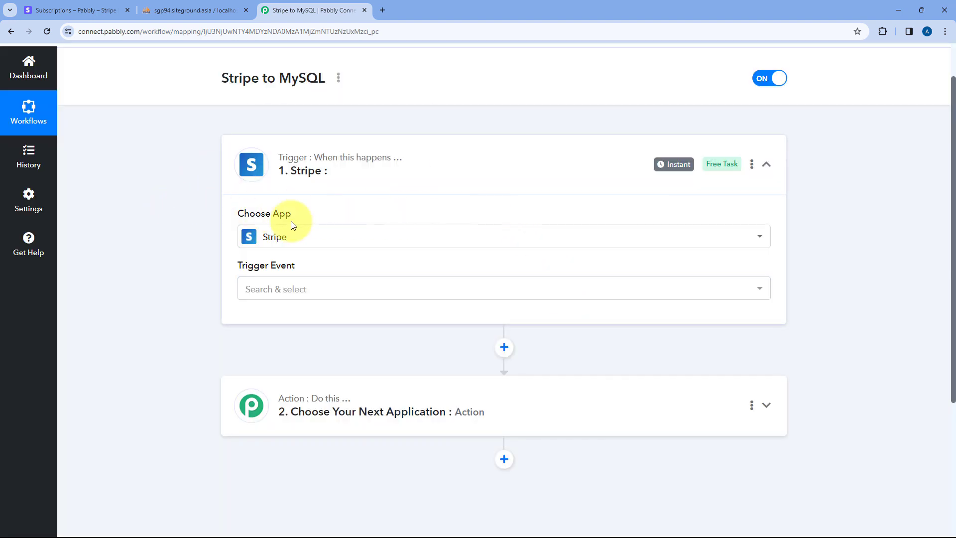
# Set the Stripe trigger event to Cancelled Subscription
pyautogui.click(333, 291)
pyautogui.scroll(-2, 213, 284)
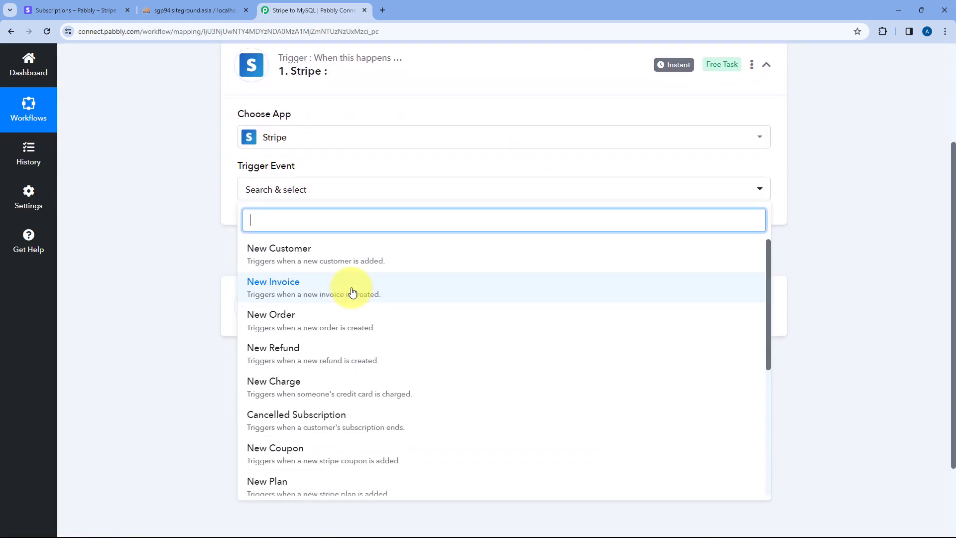
pyautogui.scroll(-1, 316, 288)
pyautogui.scroll(-1, 317, 288)
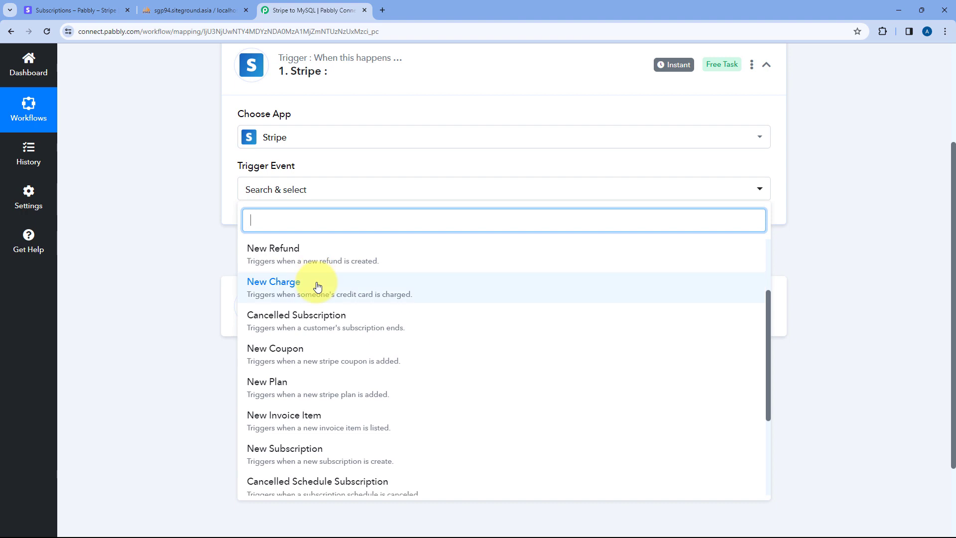
pyautogui.click(321, 320)
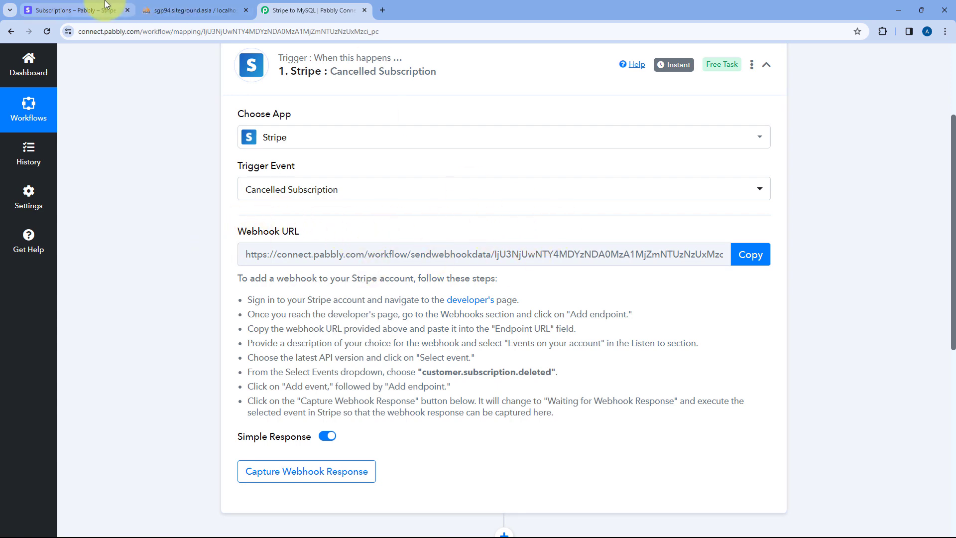
# Review the webhook setup instructions for the Stripe trigger and copy its webhook URL
pyautogui.click(74, 10)
pyautogui.click(321, 5)
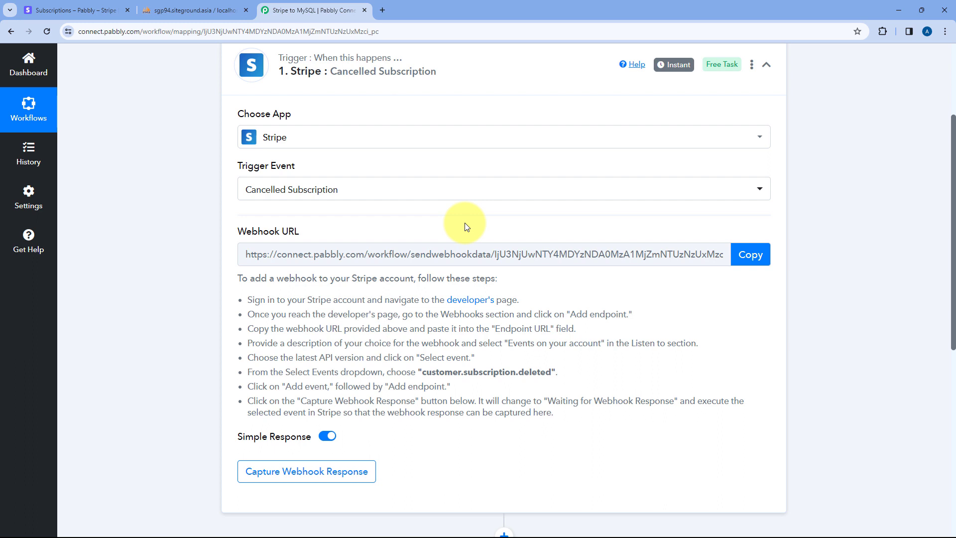
pyautogui.moveTo(234, 284); pyautogui.dragTo(592, 378)
pyautogui.click(595, 377)
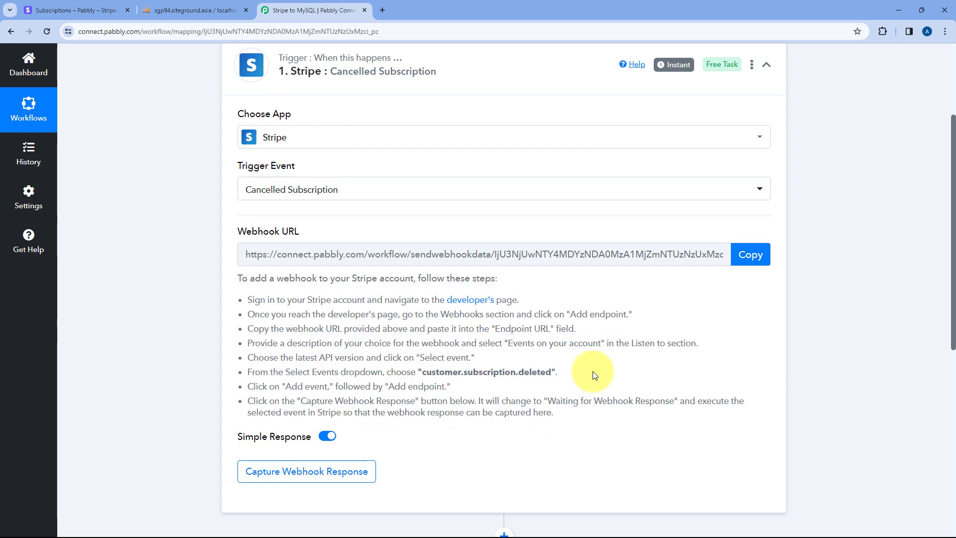
pyautogui.click(749, 260)
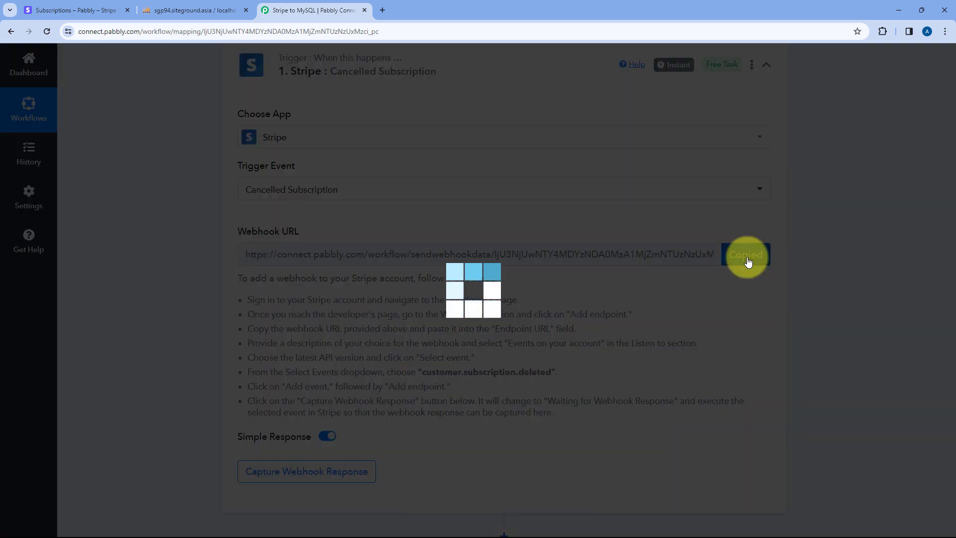
# Switch to Stripe and start adding a hosted endpoint in the developers' webhooks settings
pyautogui.click(104, 10)
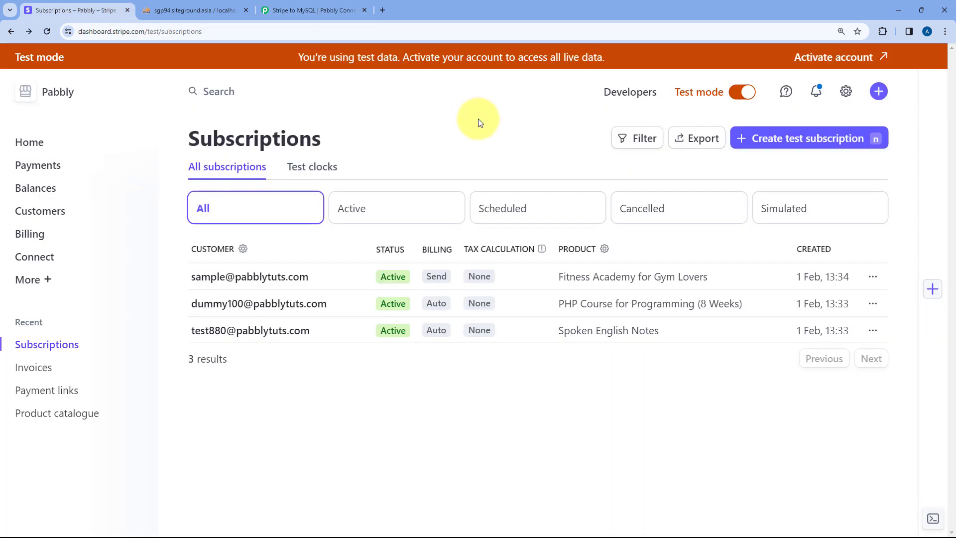
pyautogui.click(632, 92)
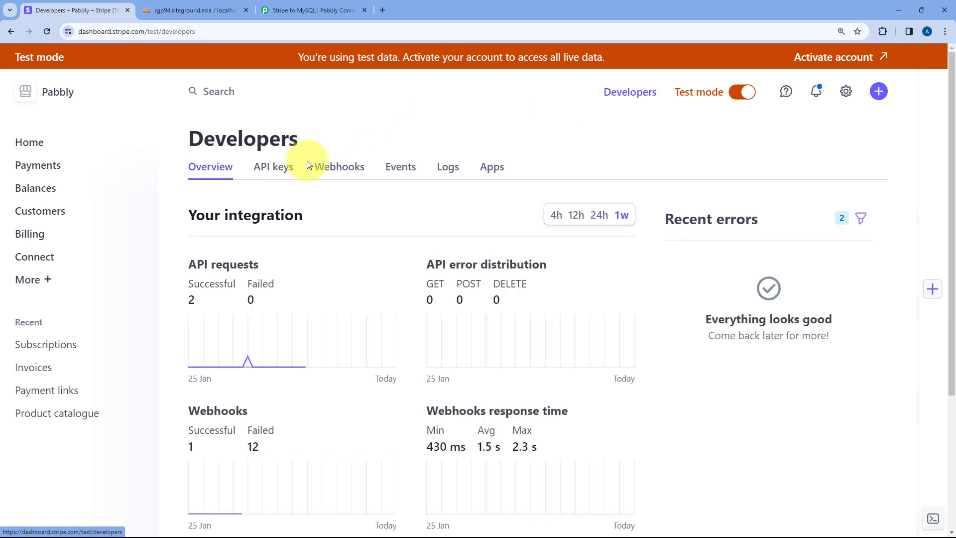
pyautogui.click(338, 176)
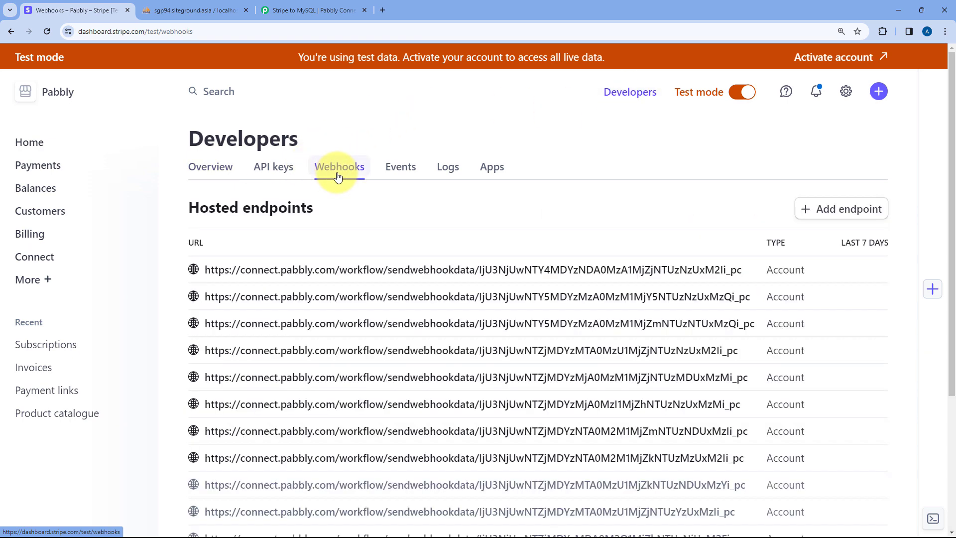
pyautogui.scroll(-3, 469, 222)
pyautogui.scroll(4, 468, 235)
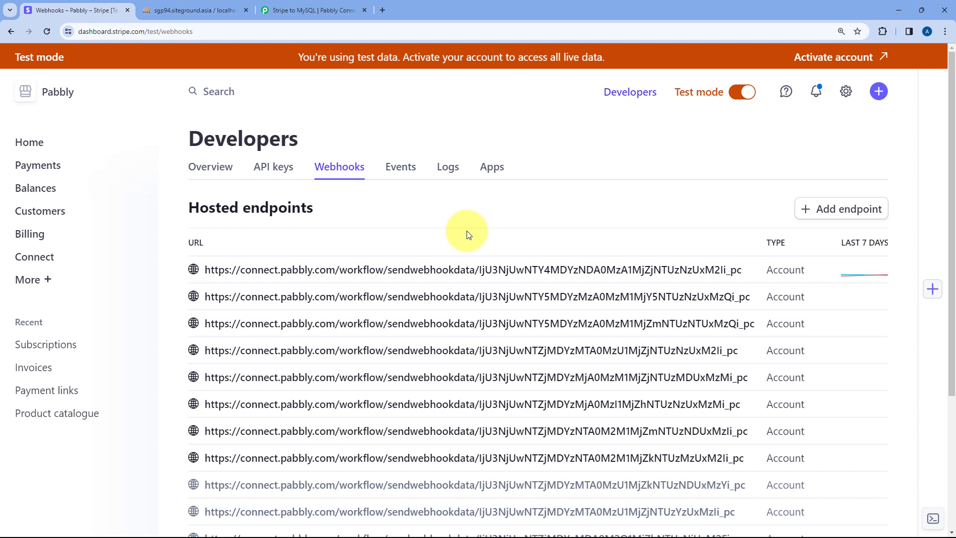
pyautogui.click(819, 215)
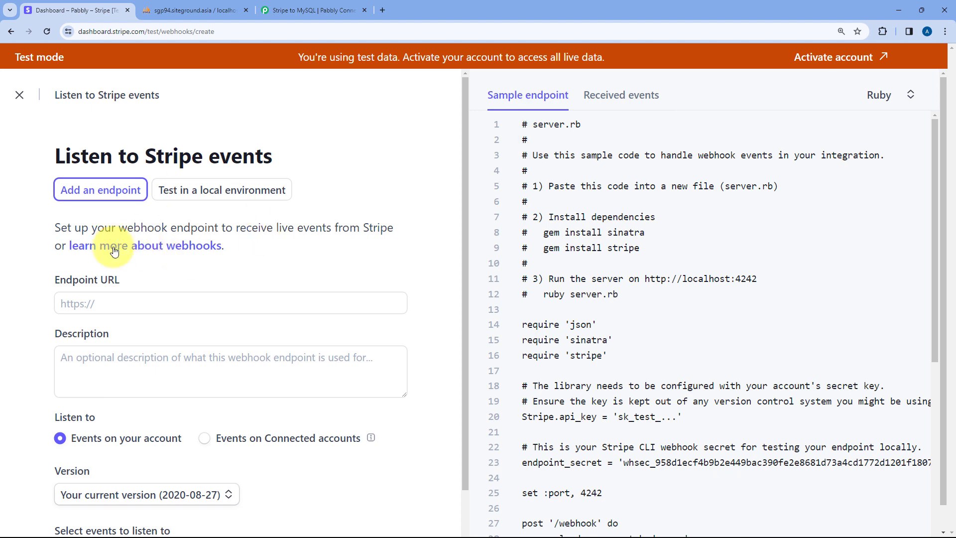
# Paste the copied Pabbly Connect webhook URL as the new endpoint's URL
pyautogui.scroll(-1, 96, 250)
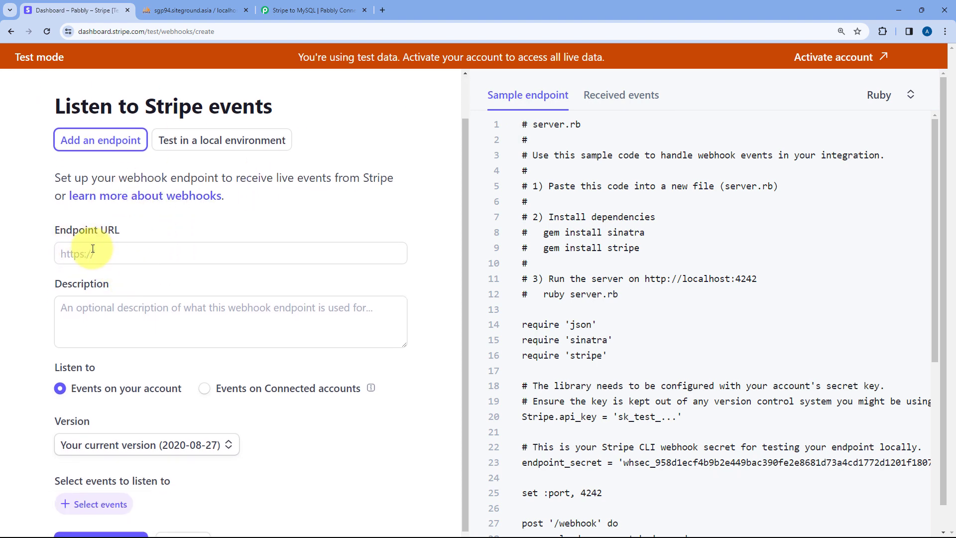
pyautogui.click(87, 252)
pyautogui.rightClick(87, 252)
pyautogui.click(130, 347)
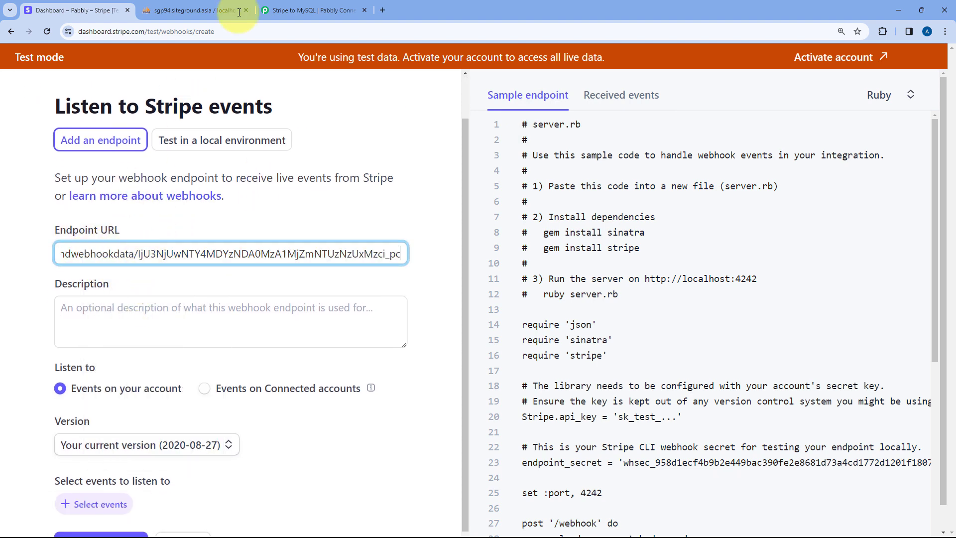
# Recheck the trigger's webhook instructions in Pabbly Connect and open the event selection for the new endpoint in Stripe
pyautogui.click(278, 12)
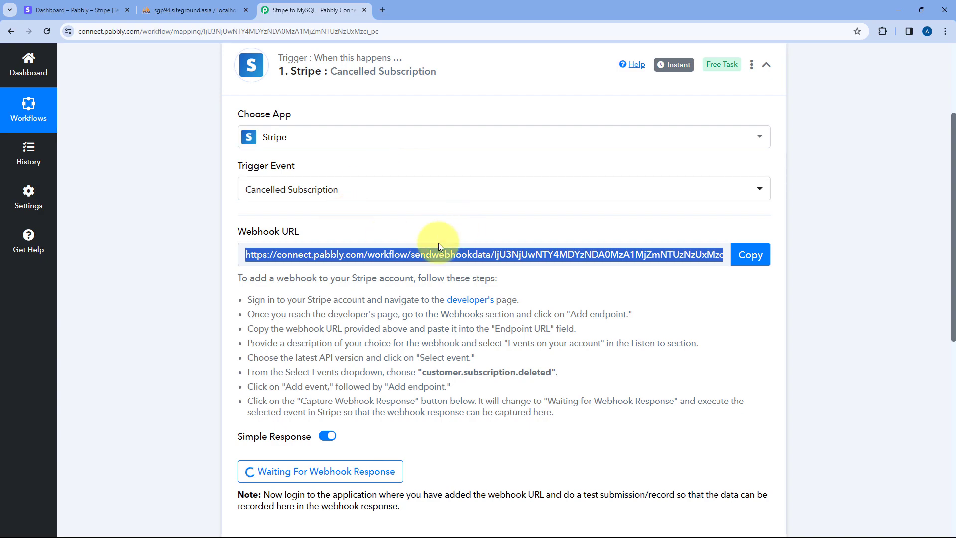
pyautogui.click(75, 10)
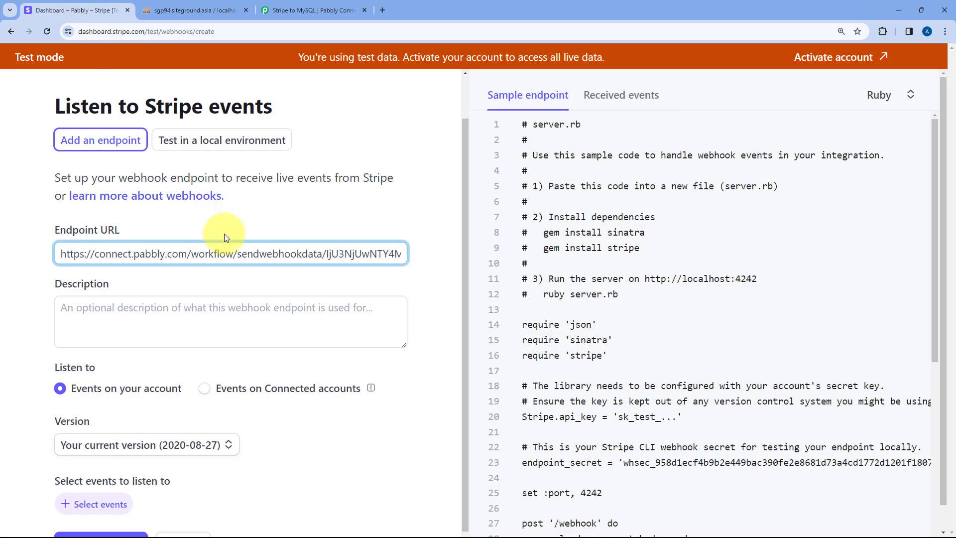
pyautogui.scroll(-1, 206, 244)
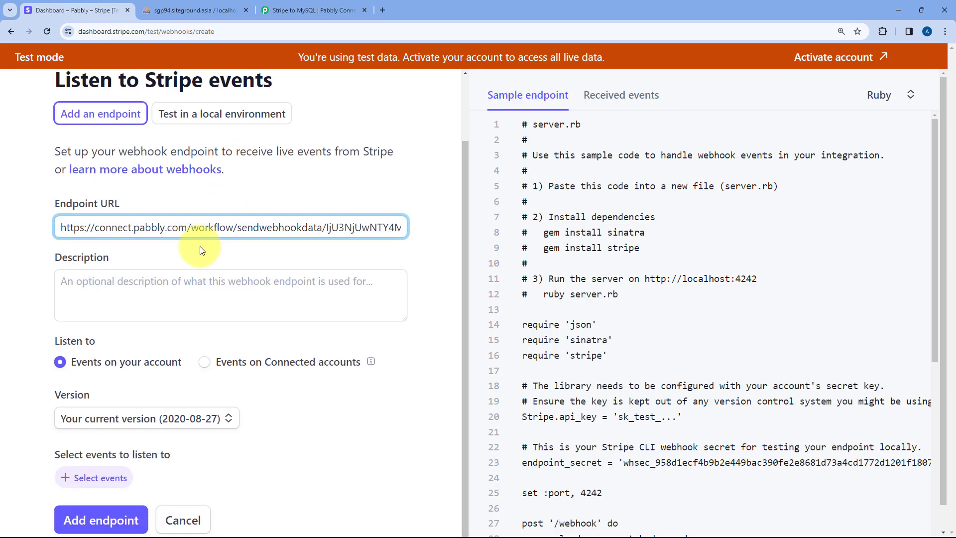
pyautogui.click(94, 479)
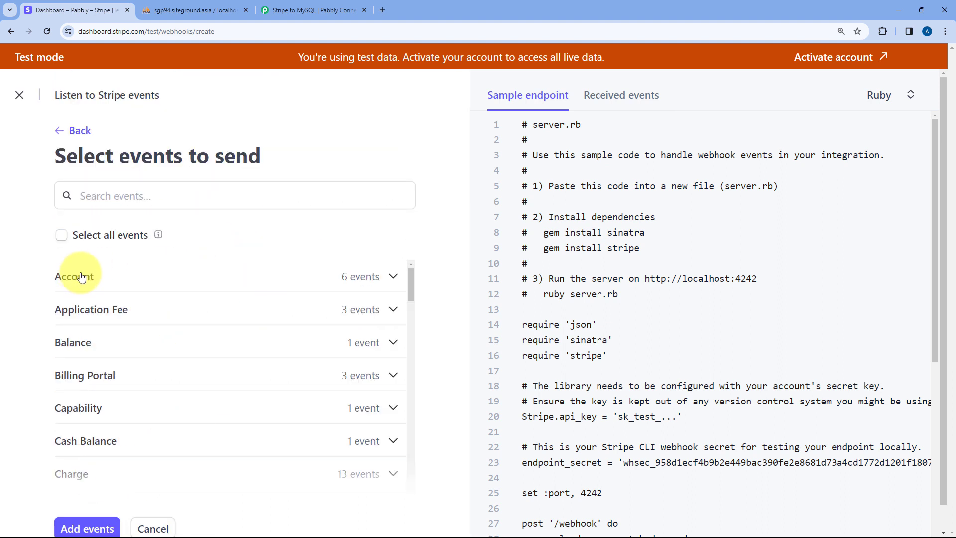
pyautogui.scroll(-5, 291, 270)
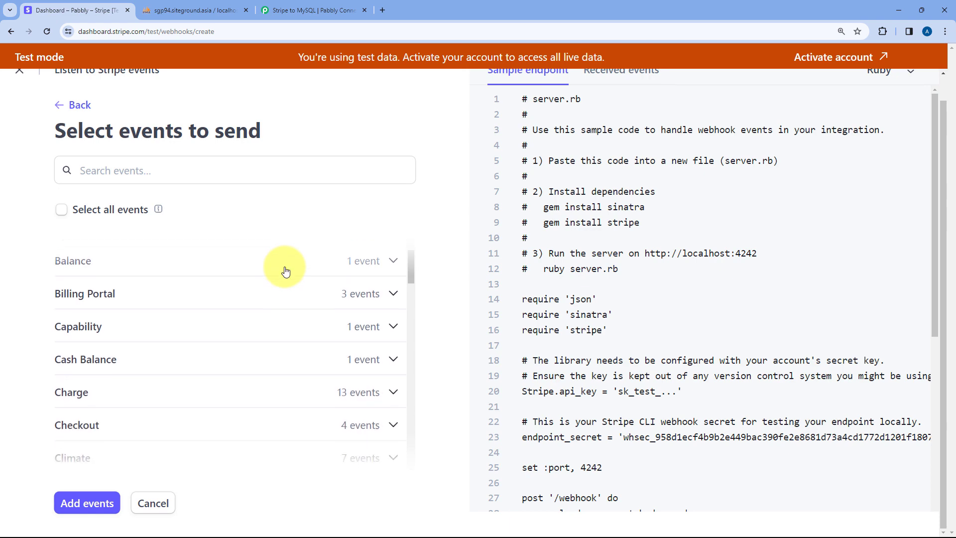
pyautogui.scroll(5, 272, 280)
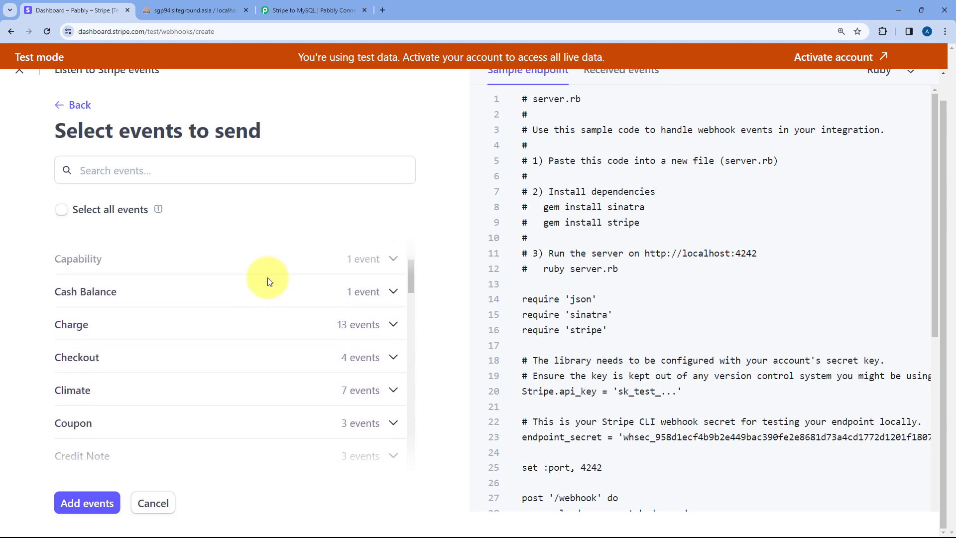
# Look up the required event name in Pabbly Connect's instructions and select customer.subscription.deleted among Stripe's Customer events
pyautogui.click(284, 10)
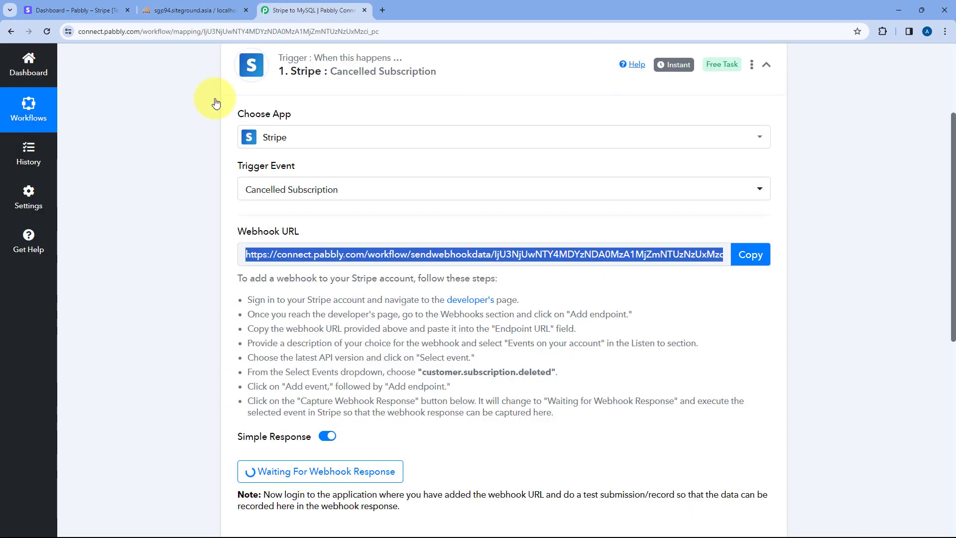
pyautogui.moveTo(422, 373); pyautogui.dragTo(551, 375)
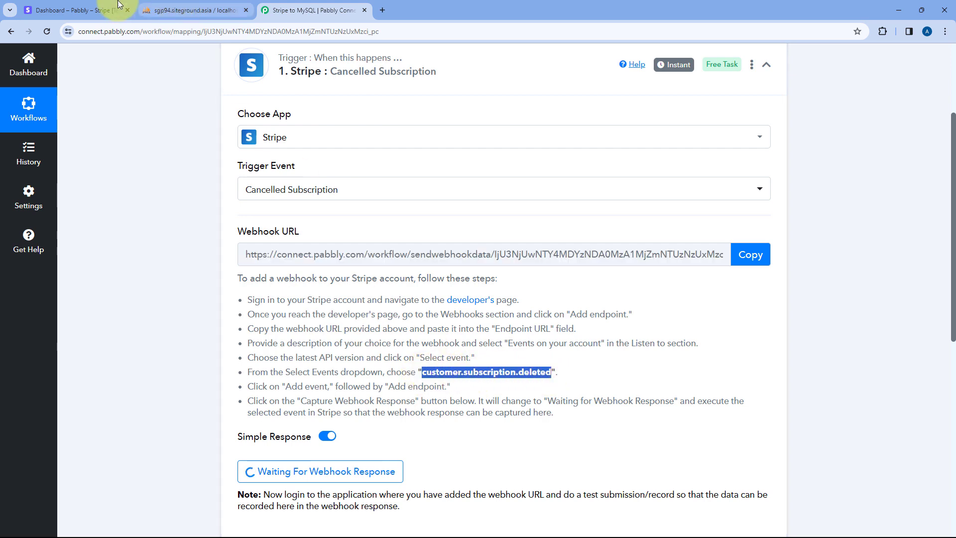
pyautogui.click(74, 9)
pyautogui.scroll(-5, 158, 310)
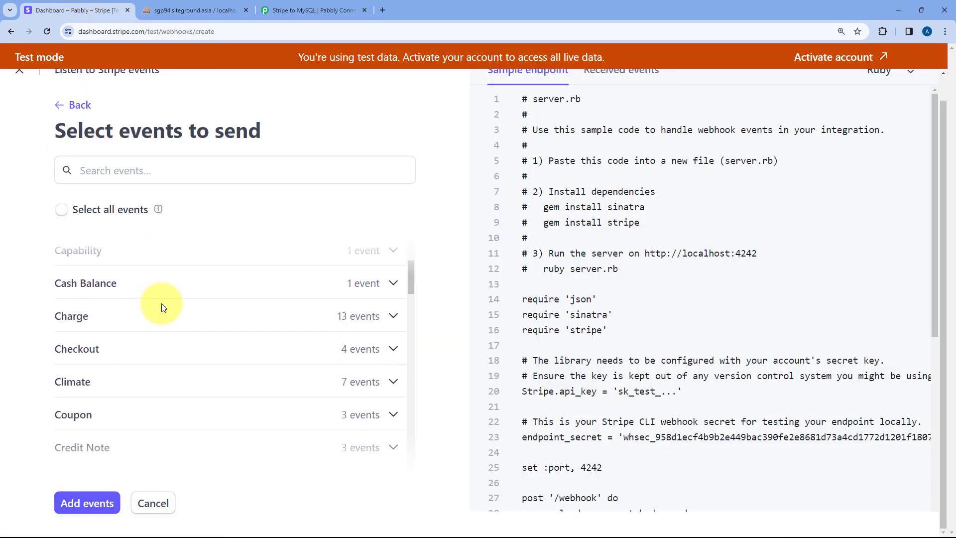
pyautogui.click(142, 363)
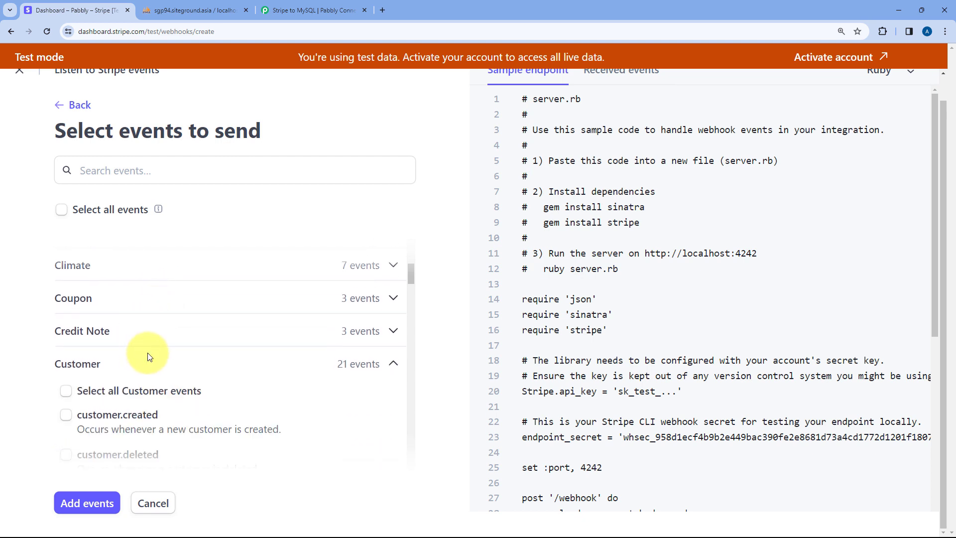
pyautogui.scroll(-3, 149, 353)
pyautogui.scroll(-1, 152, 344)
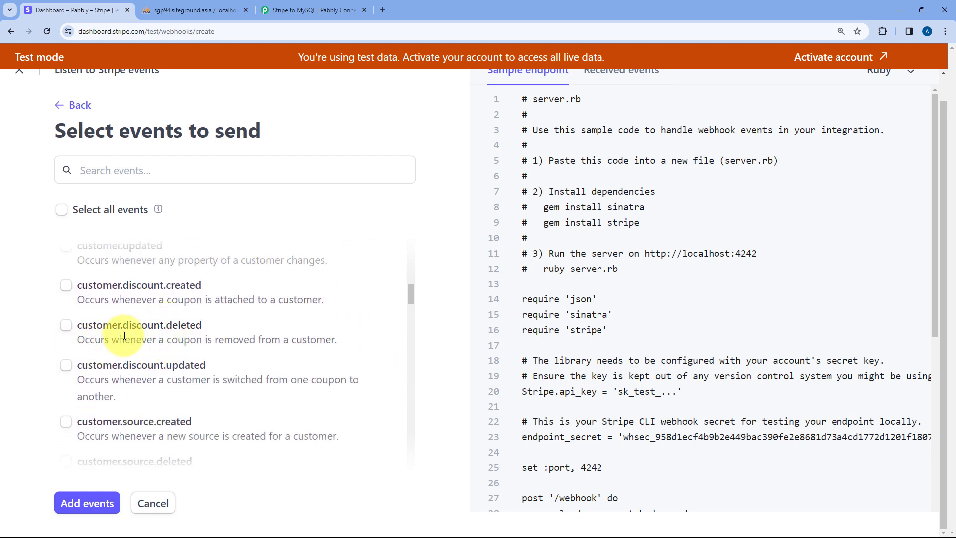
pyautogui.scroll(-2, 86, 339)
pyautogui.scroll(-5, 87, 339)
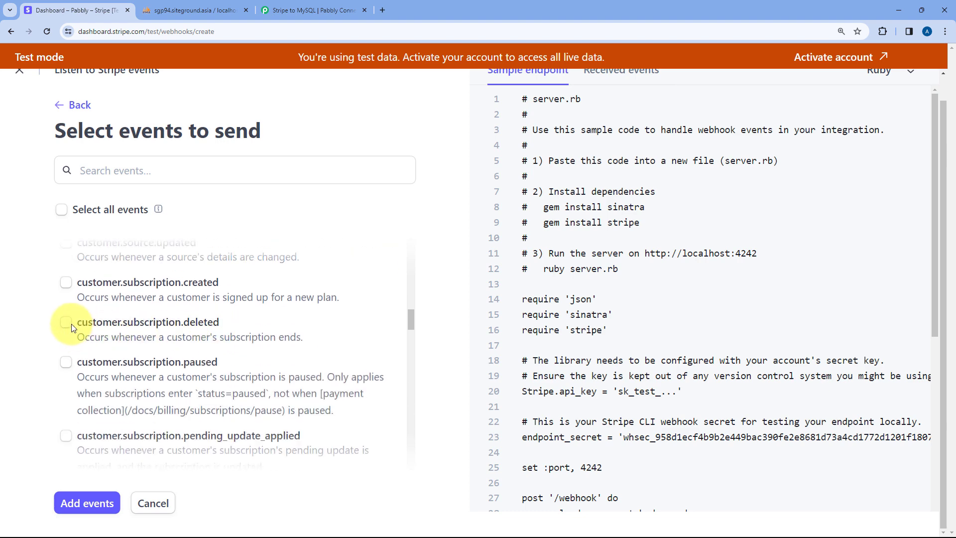
pyautogui.click(68, 325)
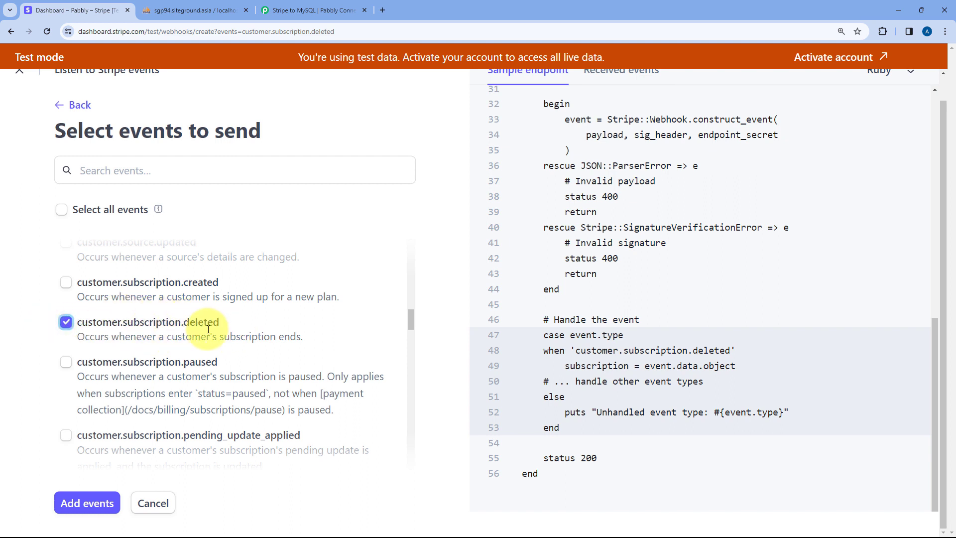
# Add the selected event to the endpoint and create the webhook endpoint
pyautogui.click(80, 504)
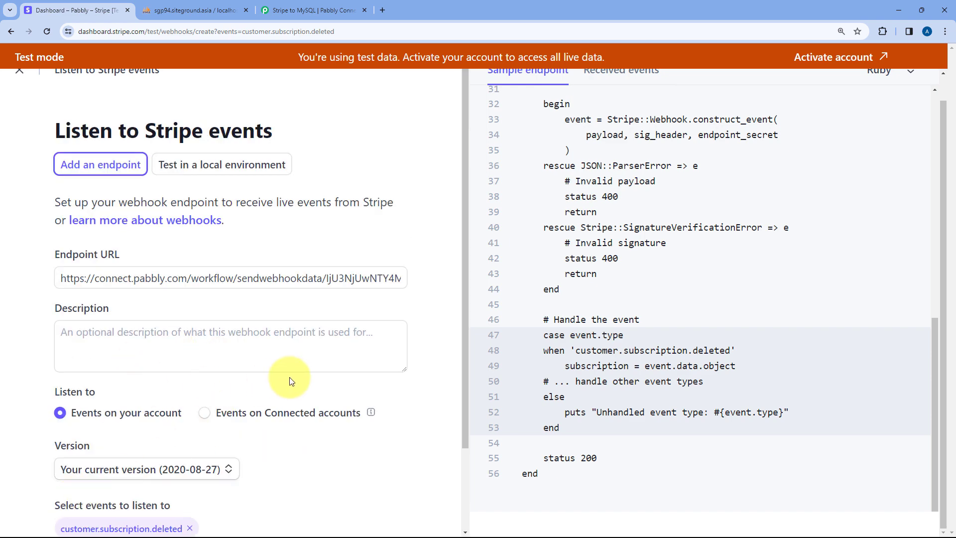
pyautogui.scroll(-2, 286, 381)
pyautogui.click(107, 495)
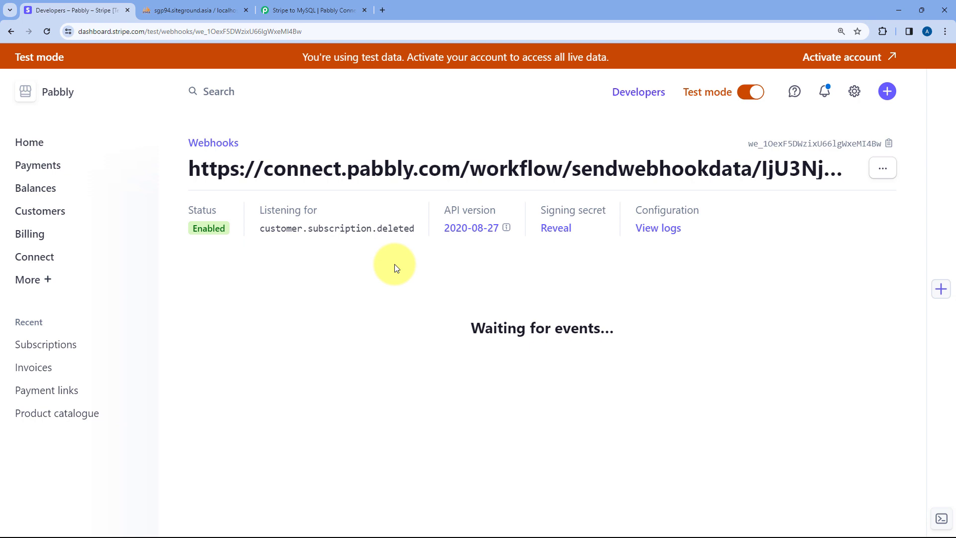
# Check the trigger's webhook capture in Pabbly Connect and immediately cancel the PHP Course for Programming (8 Weeks) subscription in Stripe without a refund
pyautogui.click(321, 7)
pyautogui.click(188, 238)
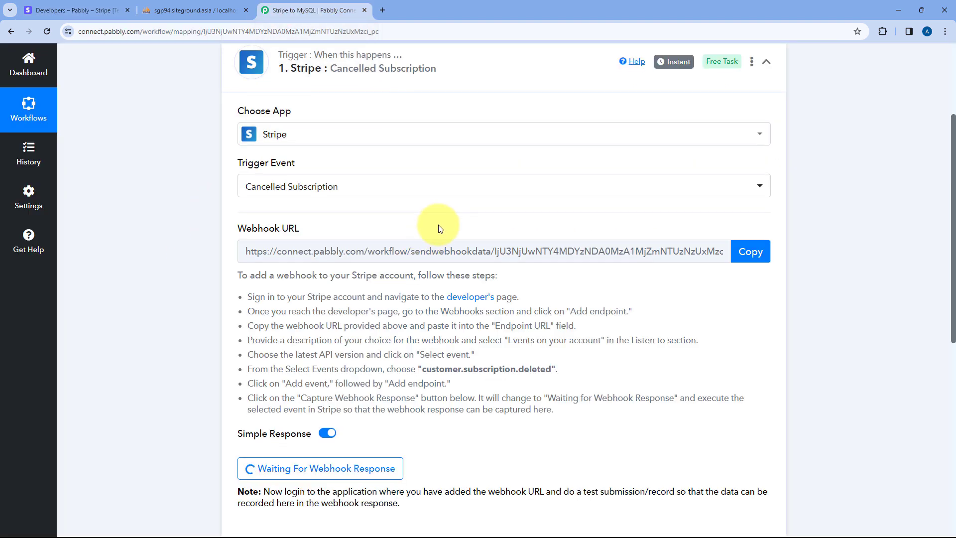
pyautogui.scroll(-4, 439, 228)
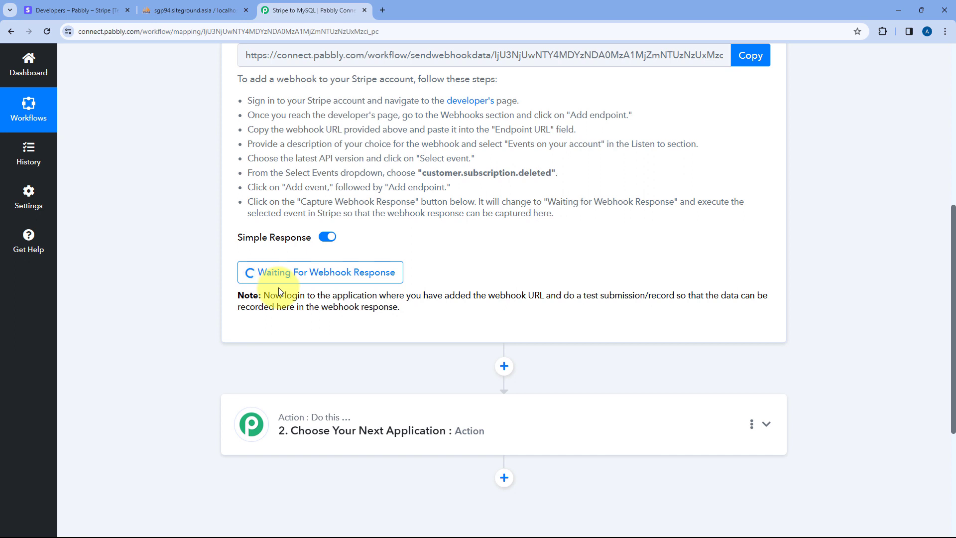
pyautogui.click(78, 8)
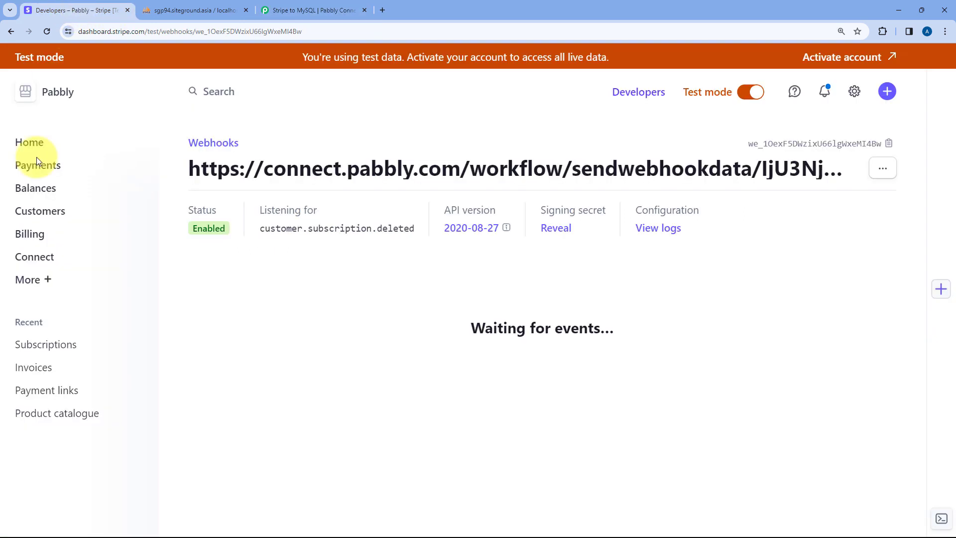
pyautogui.click(70, 349)
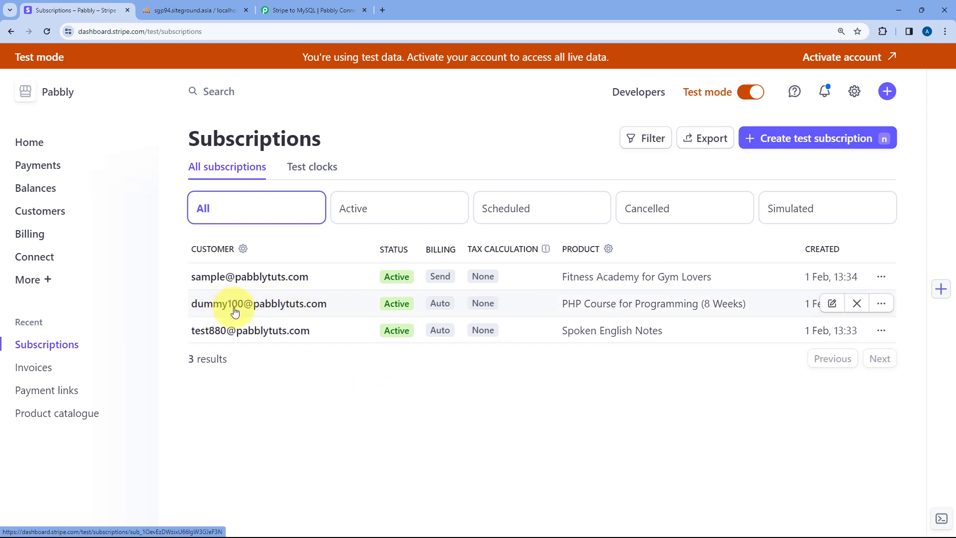
pyautogui.click(858, 305)
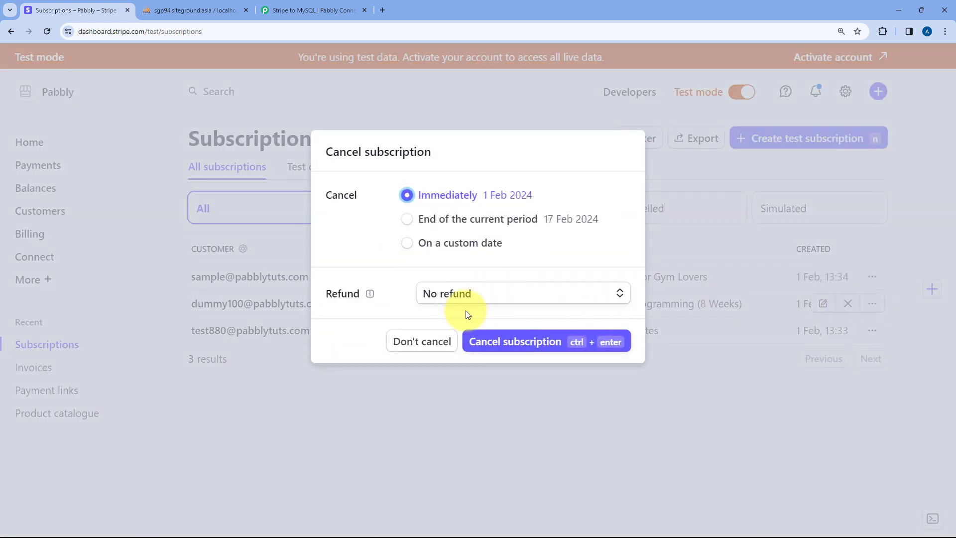
pyautogui.click(521, 347)
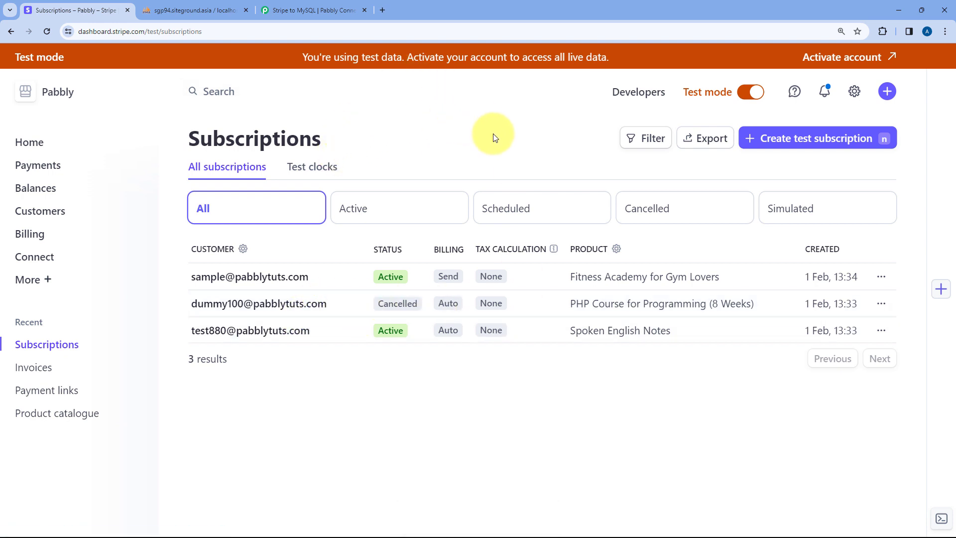
# Switch to Pabbly Connect and check the event type in the captured Stripe webhook response
pyautogui.click(301, 2)
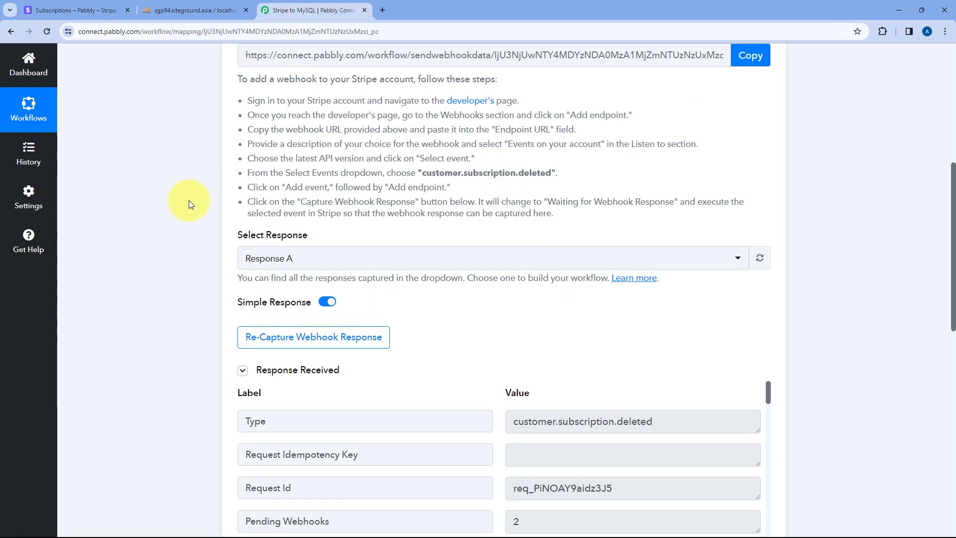
pyautogui.scroll(-2, 421, 234)
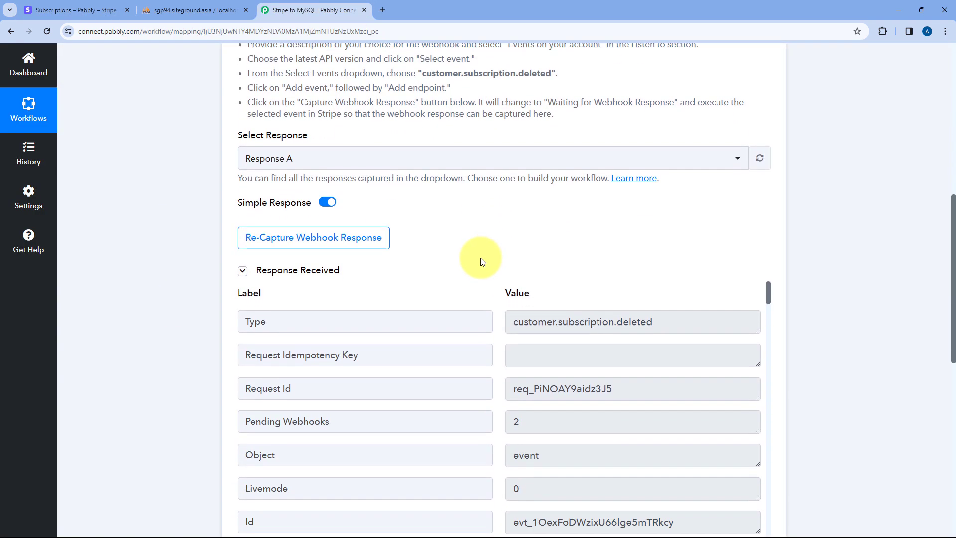
pyautogui.scroll(-1, 482, 262)
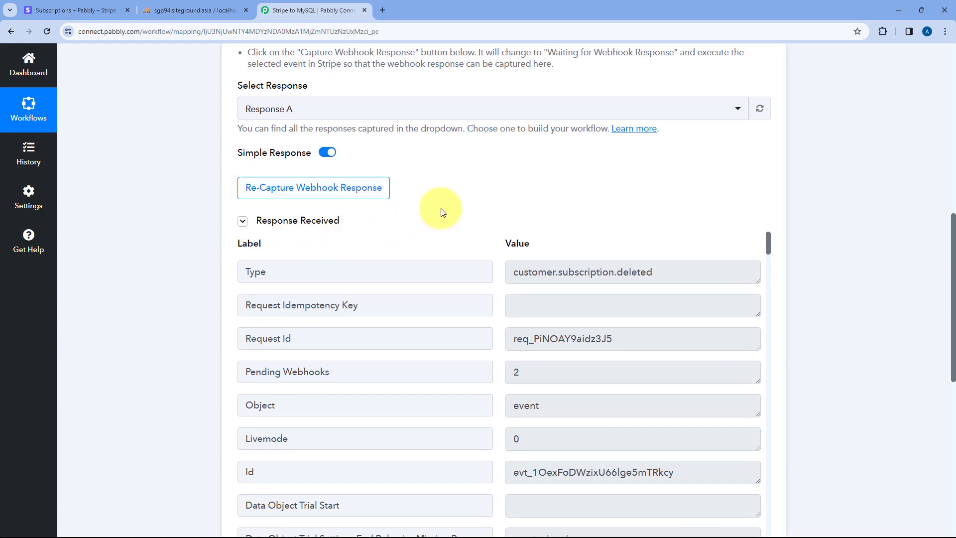
pyautogui.scroll(-1, 441, 211)
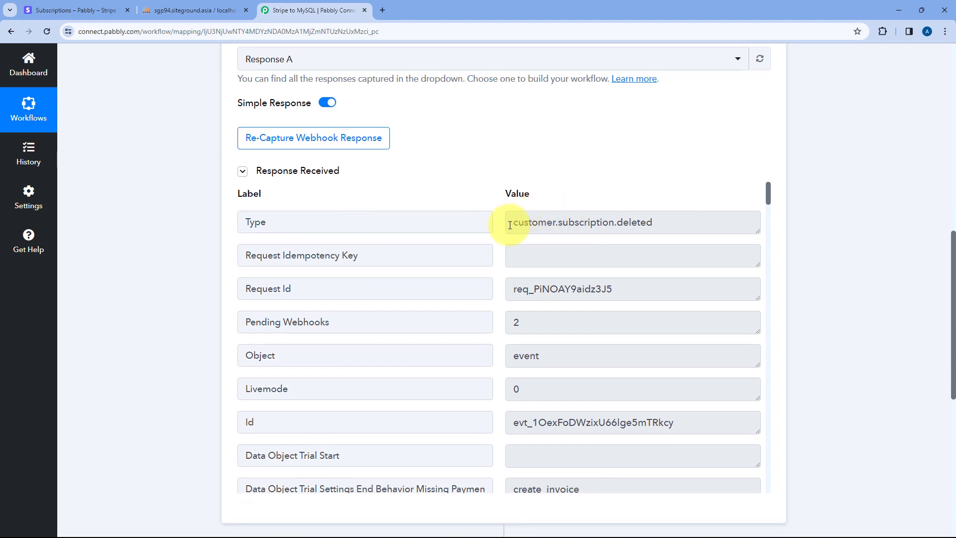
pyautogui.moveTo(510, 225); pyautogui.dragTo(668, 225)
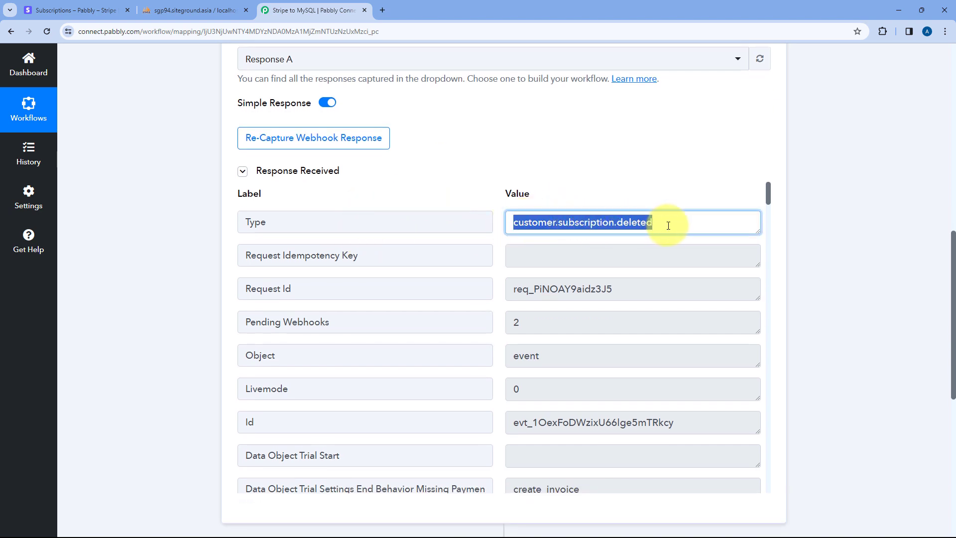
pyautogui.click(487, 184)
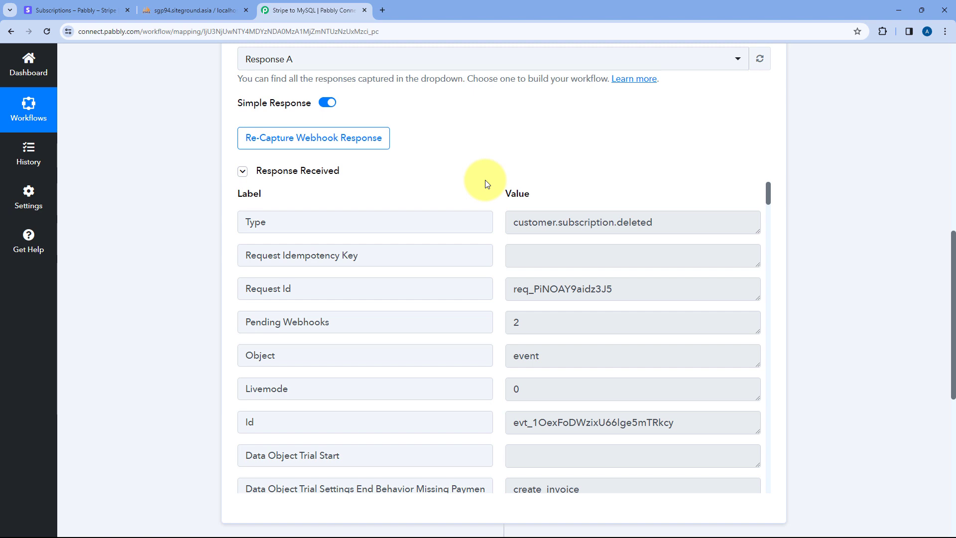
# Examine the subscription status and start date in the captured Stripe webhook response
pyautogui.scroll(-1, 479, 176)
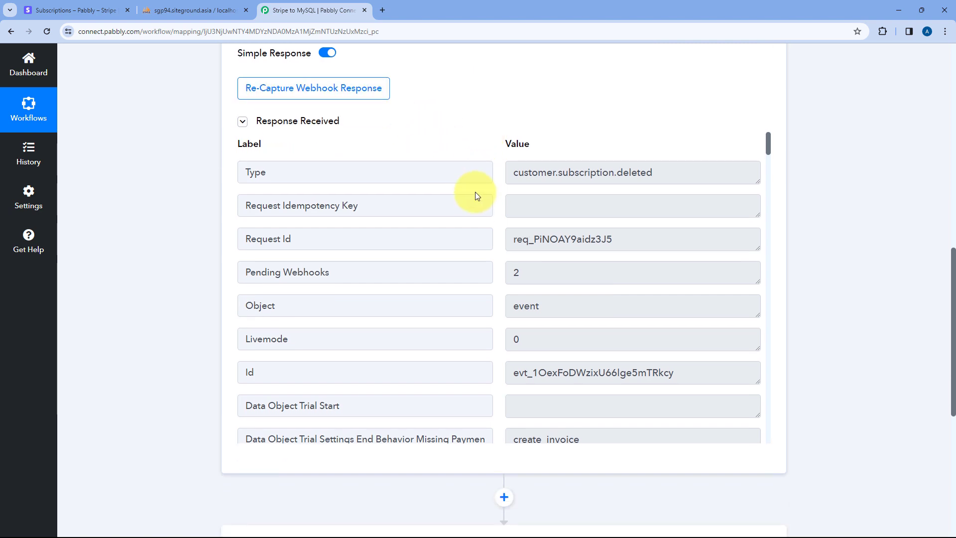
pyautogui.scroll(-2, 475, 192)
pyautogui.scroll(-1, 480, 199)
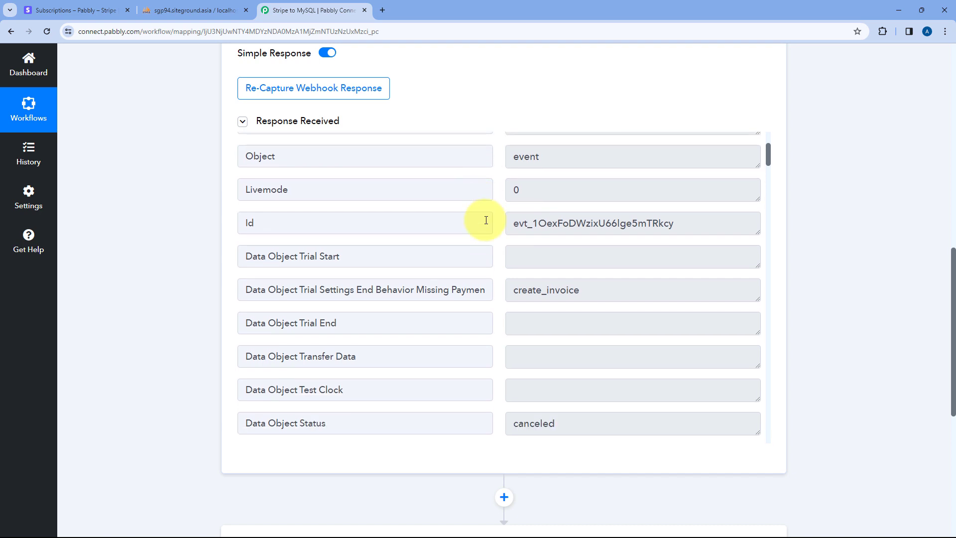
pyautogui.scroll(1, 495, 233)
pyautogui.scroll(-4, 495, 233)
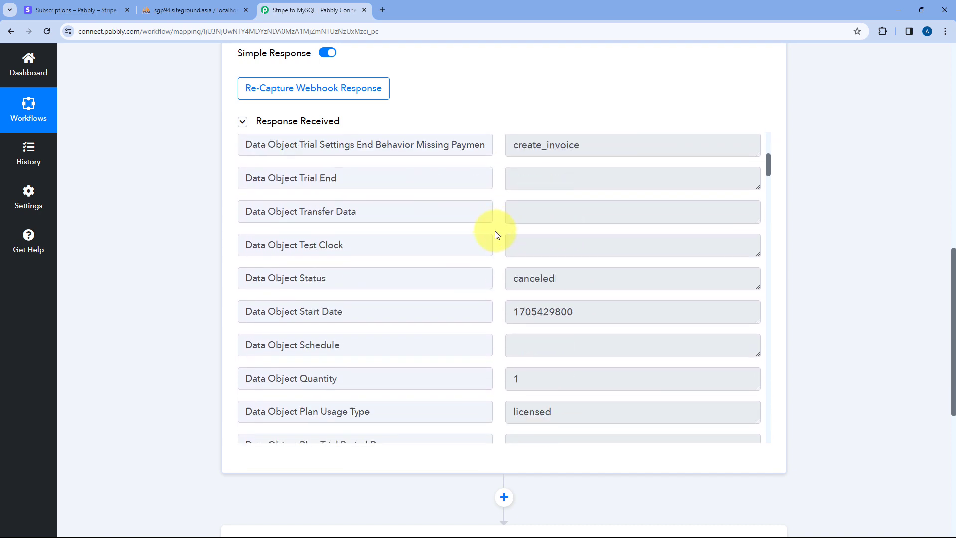
pyautogui.moveTo(581, 222); pyautogui.dragTo(500, 228)
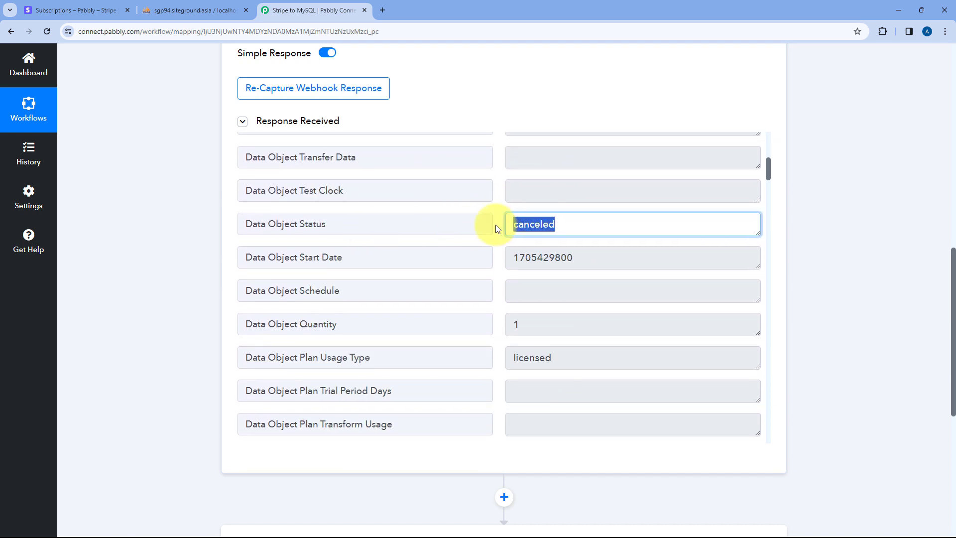
pyautogui.click(497, 228)
pyautogui.moveTo(591, 257); pyautogui.dragTo(503, 256)
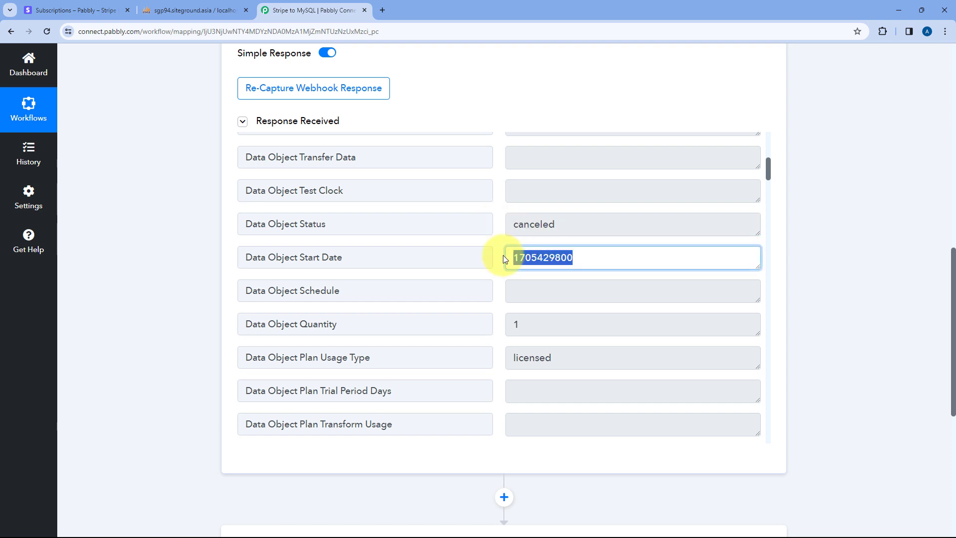
pyautogui.click(499, 256)
# Examine the plan ID, plan creation timestamp and plan amount fields in the captured response
pyautogui.scroll(-6, 499, 256)
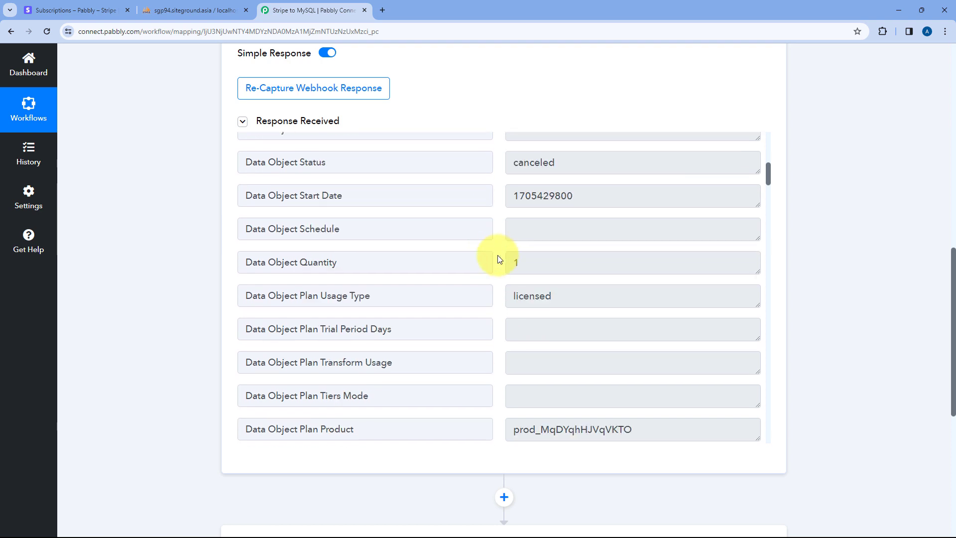
pyautogui.scroll(-5, 499, 259)
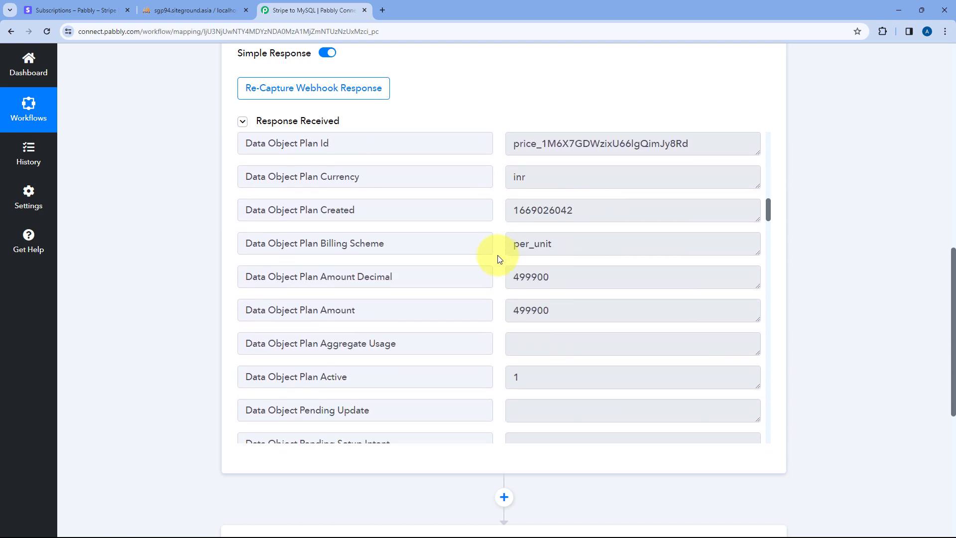
pyautogui.scroll(1, 500, 254)
pyautogui.moveTo(512, 193); pyautogui.dragTo(744, 197)
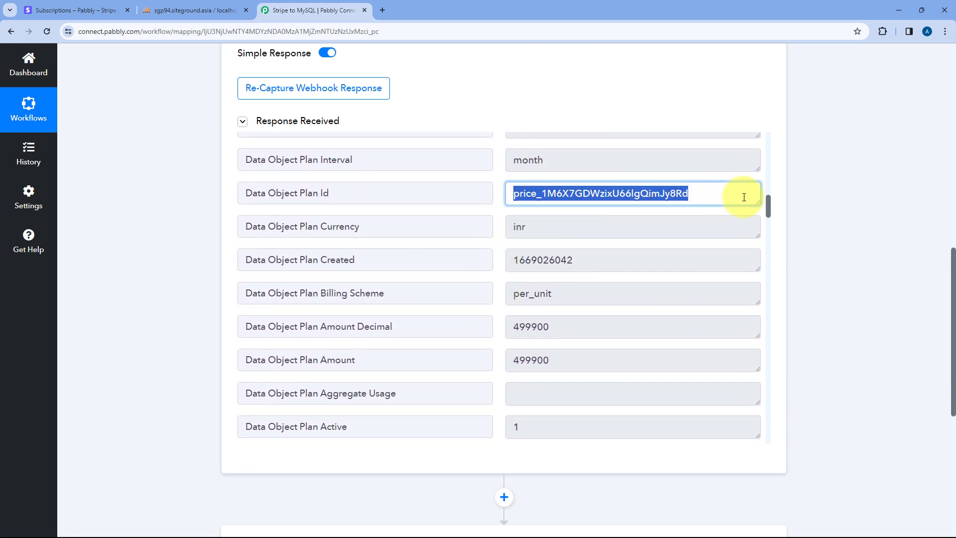
pyautogui.click(496, 228)
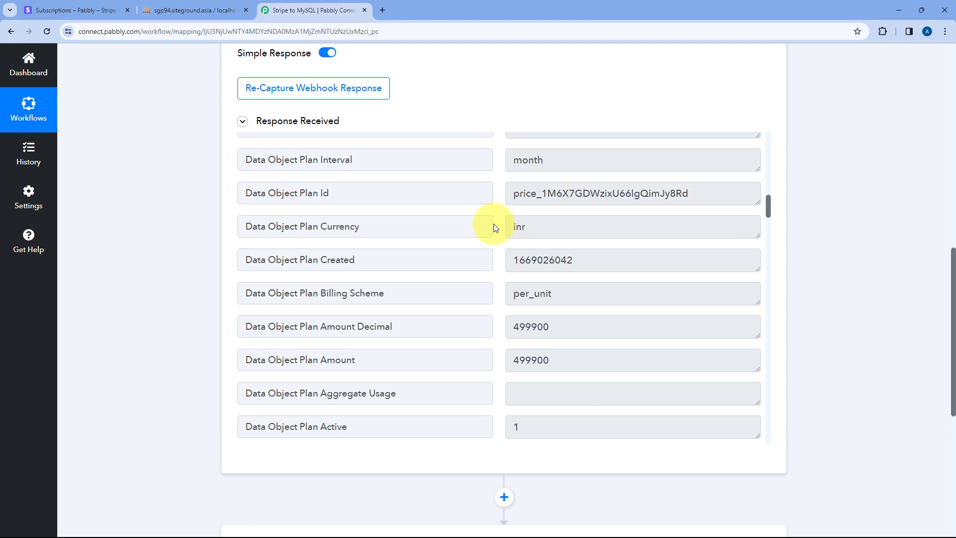
pyautogui.scroll(-1, 496, 228)
pyautogui.moveTo(603, 210); pyautogui.dragTo(501, 213)
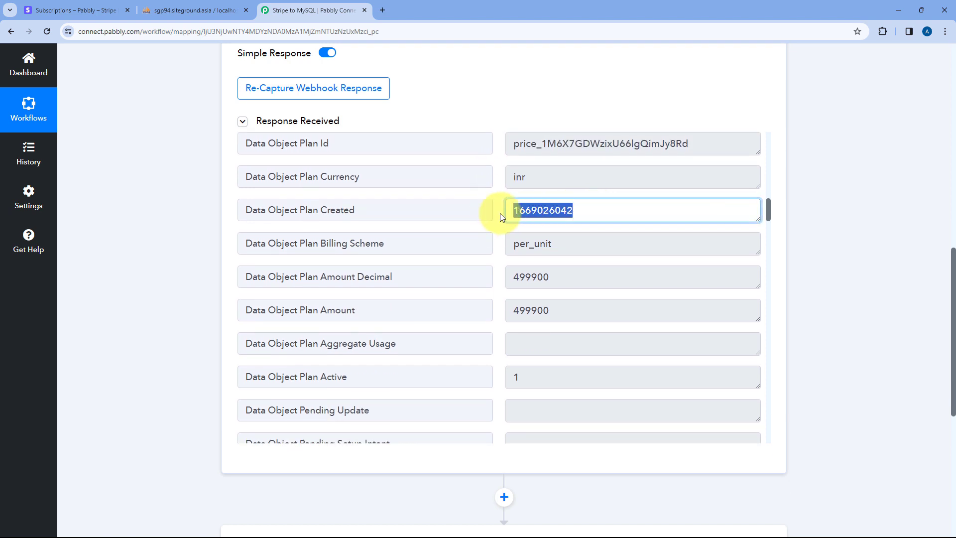
pyautogui.scroll(-1, 503, 229)
pyautogui.moveTo(514, 229); pyautogui.dragTo(541, 231)
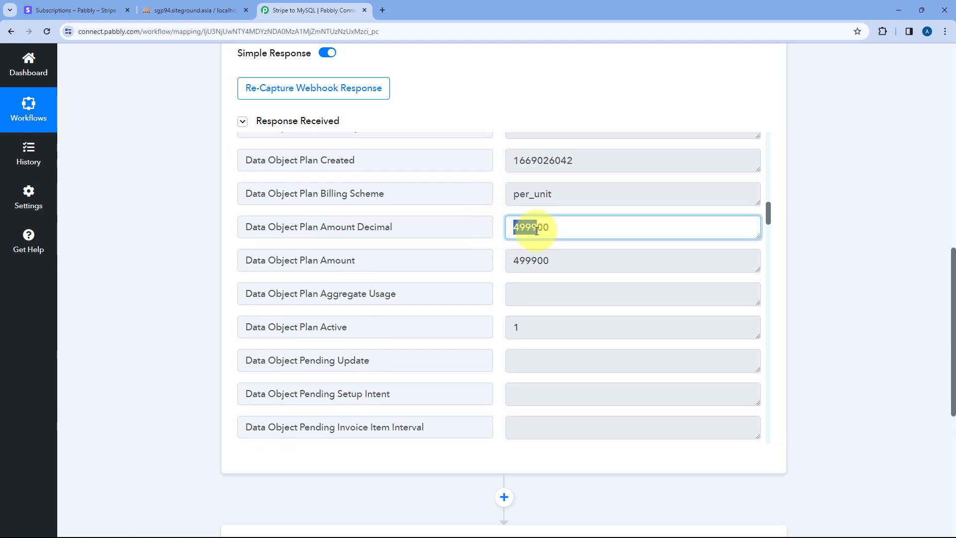
pyautogui.moveTo(515, 261); pyautogui.dragTo(532, 263)
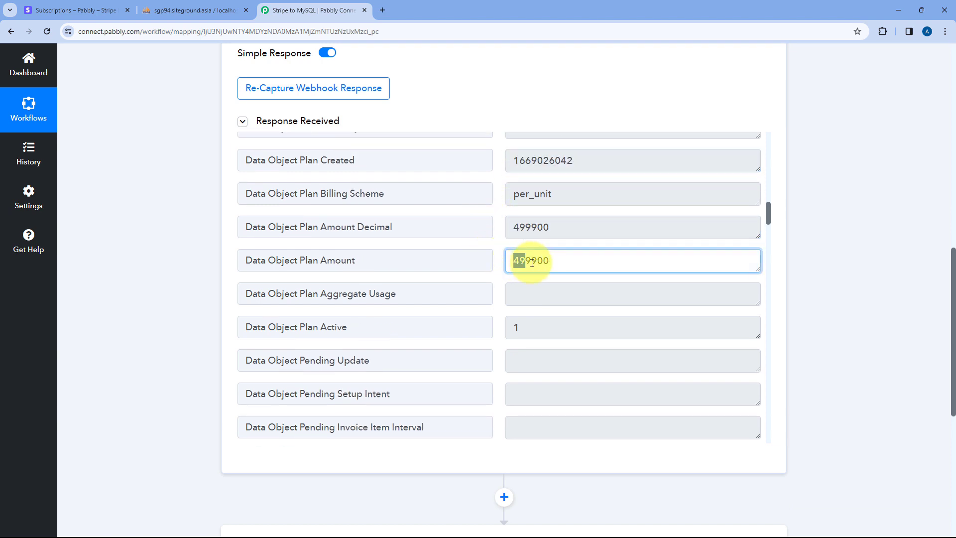
pyautogui.click(498, 255)
# Locate the subscription ID under Data Object Items Data 0 Subscription in the captured response
pyautogui.scroll(-7, 498, 254)
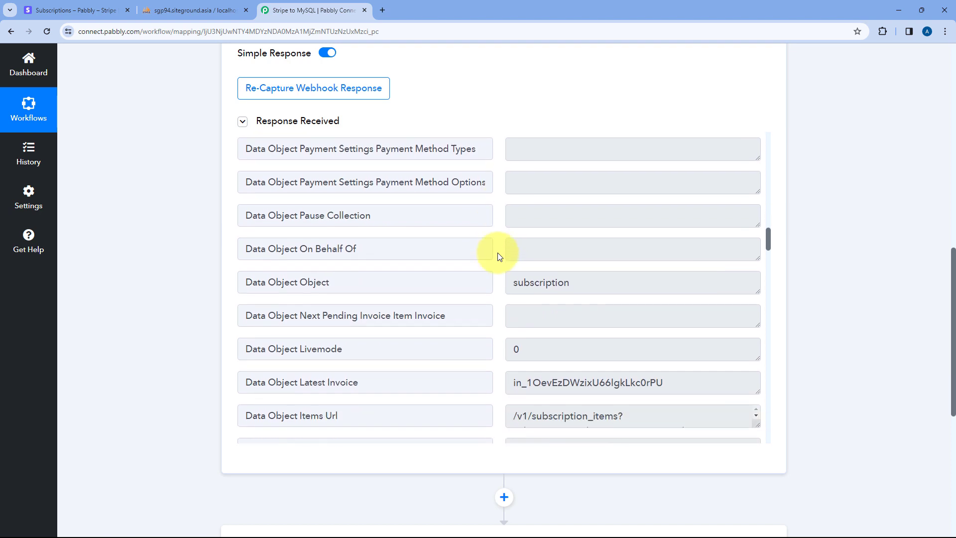
pyautogui.scroll(-3, 498, 255)
pyautogui.scroll(-3, 497, 252)
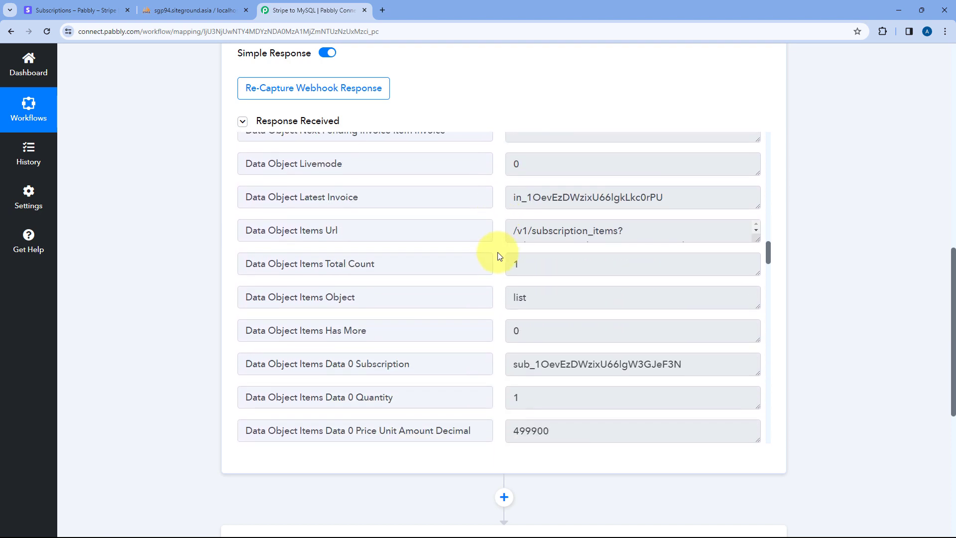
pyautogui.click(519, 248)
pyautogui.doubleClick(519, 248)
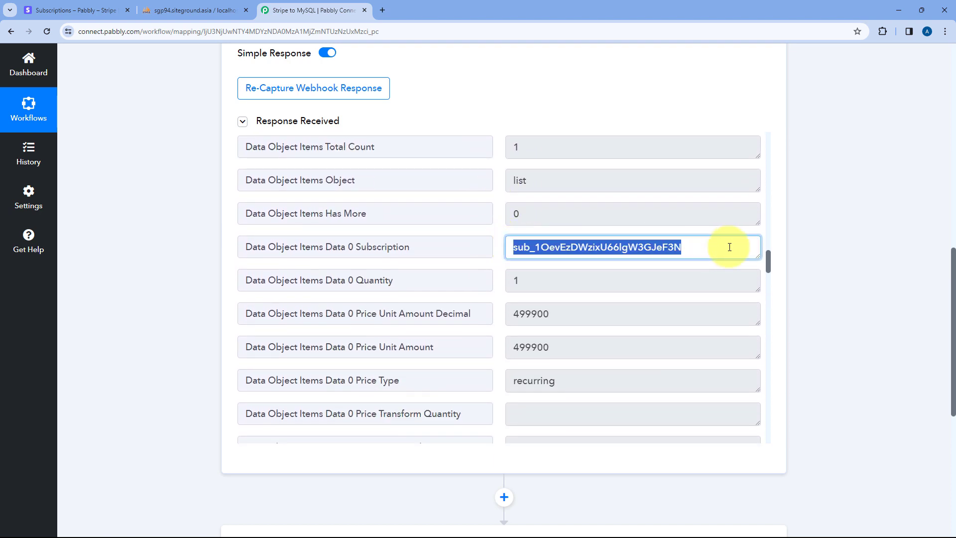
pyautogui.click(716, 248)
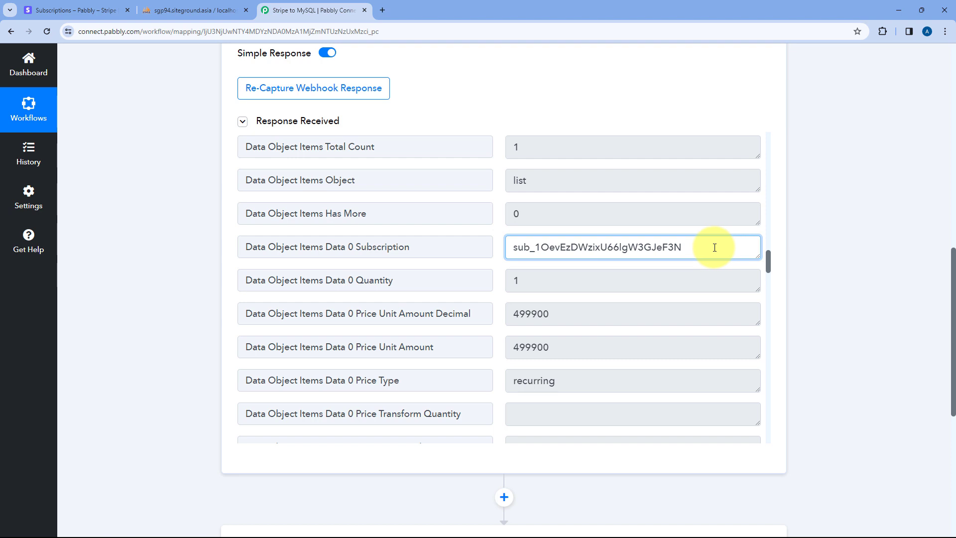
# Review the remaining price, plan, billing period and cancellation fields through to the end of the captured response
pyautogui.scroll(-5, 493, 257)
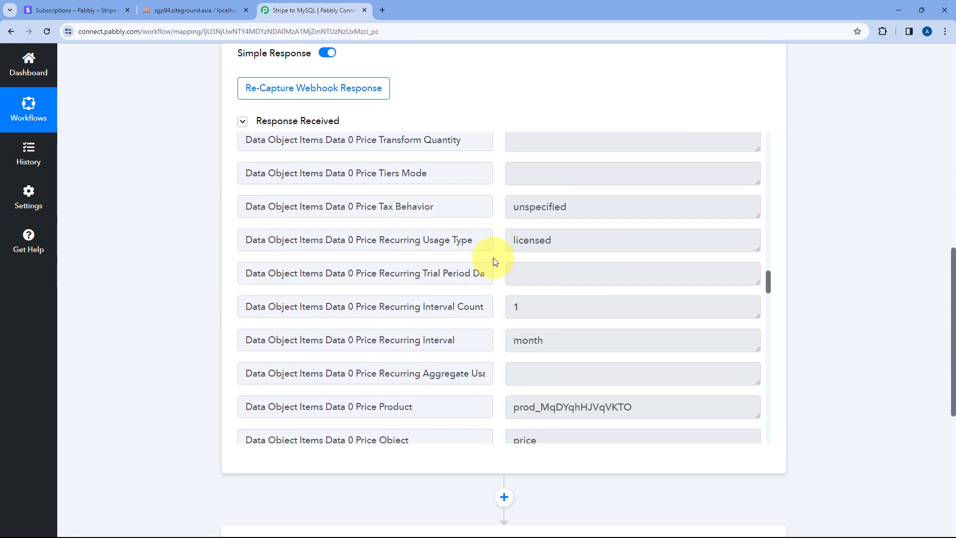
pyautogui.scroll(-8, 494, 262)
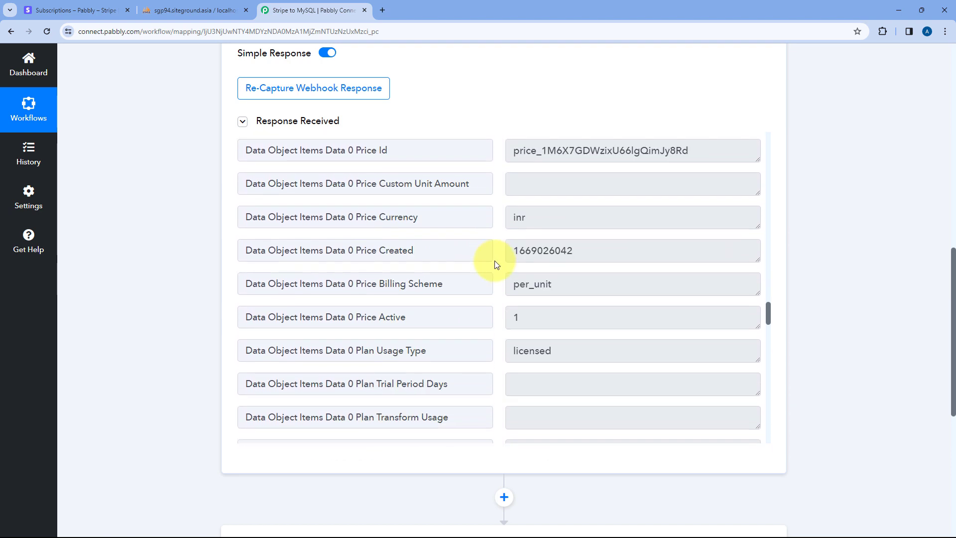
pyautogui.scroll(-12, 496, 263)
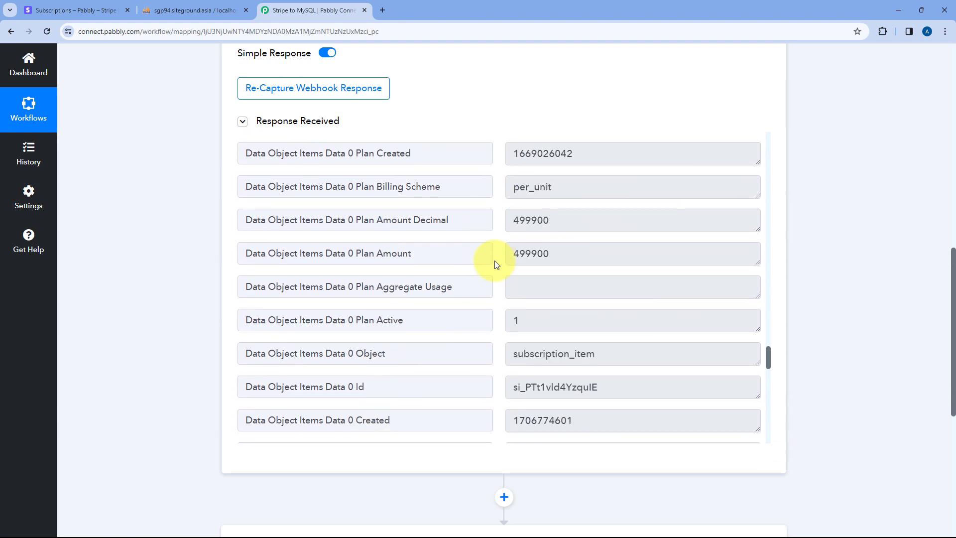
pyautogui.scroll(-14, 497, 264)
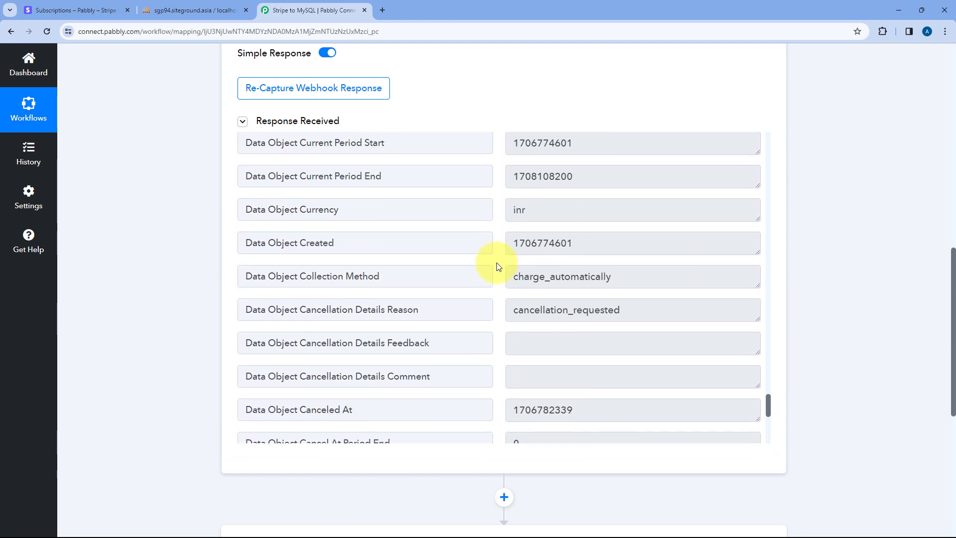
pyautogui.scroll(-7, 498, 262)
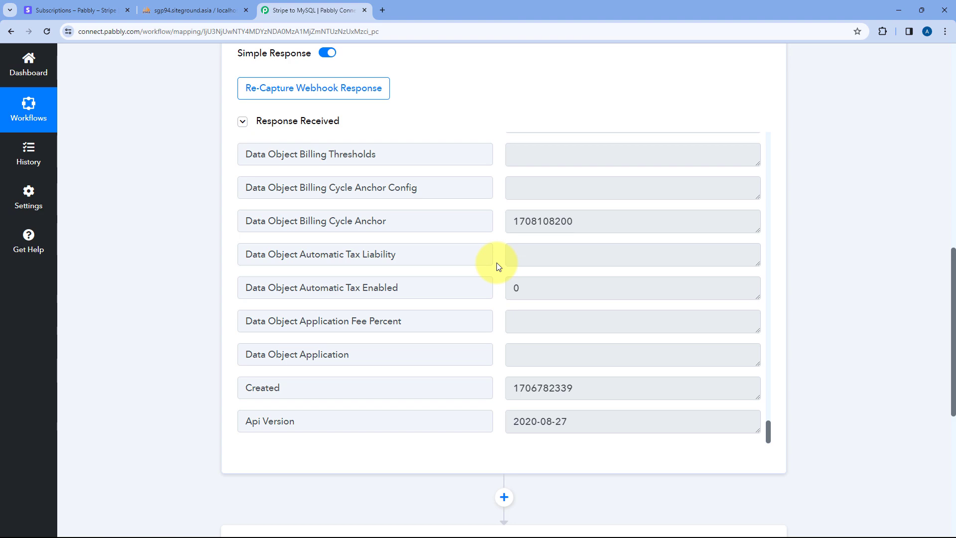
pyautogui.scroll(15, 497, 262)
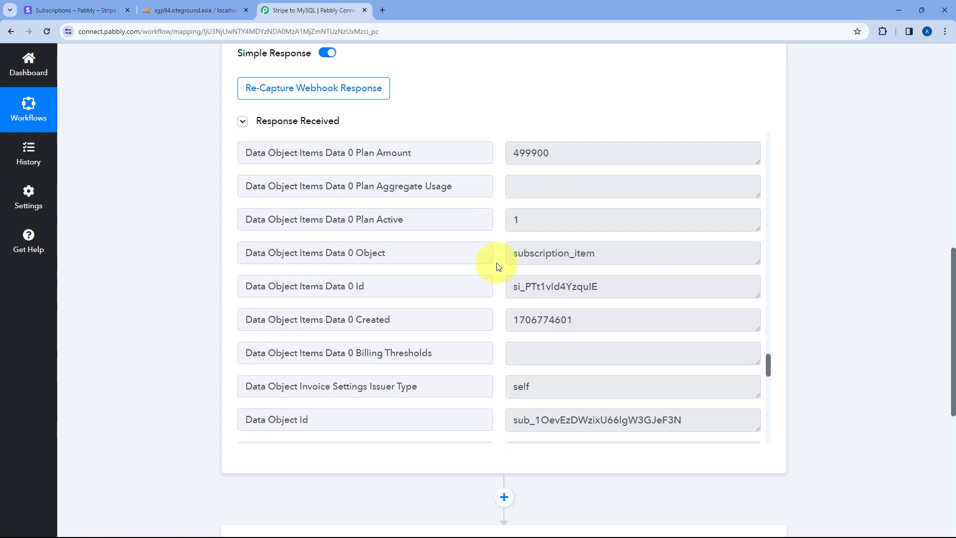
pyautogui.scroll(17, 497, 262)
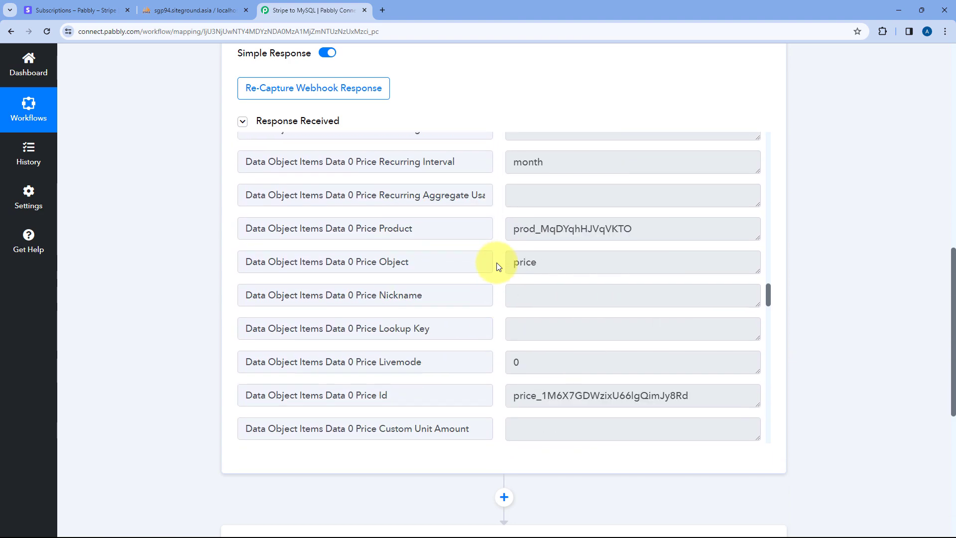
pyautogui.scroll(20, 497, 262)
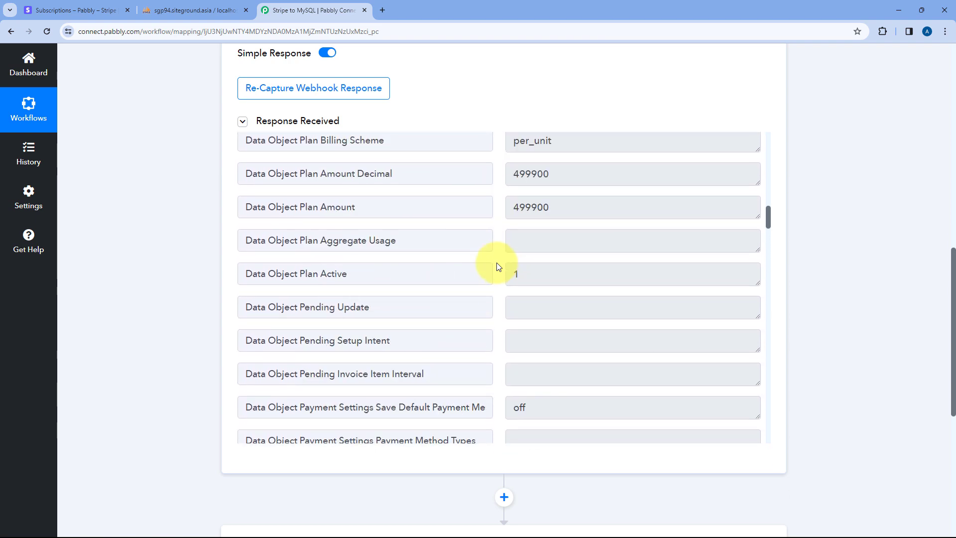
# Recheck the captured subscription ID, compare it with the subscriptions table in phpMyAdmin, and return to Pabbly Connect
pyautogui.scroll(-12, 498, 266)
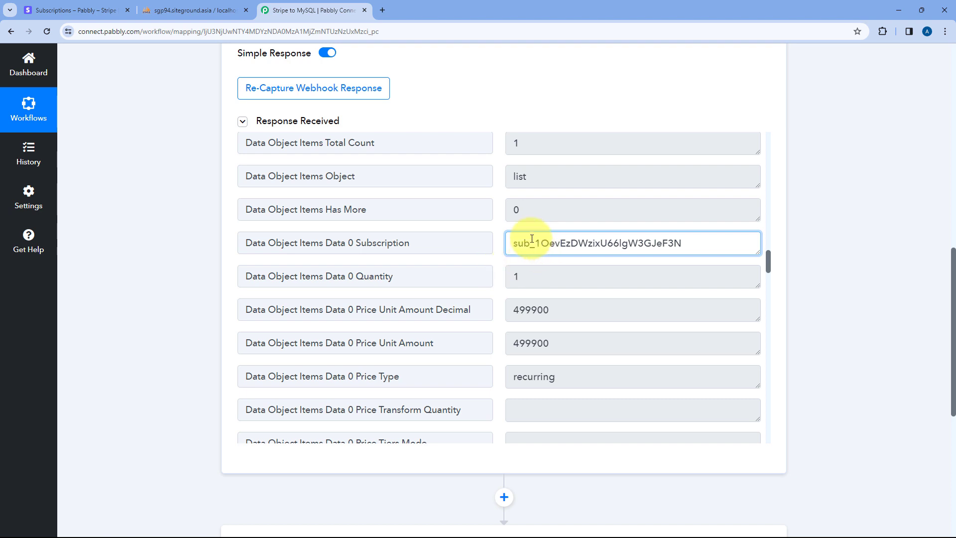
pyautogui.moveTo(511, 243); pyautogui.dragTo(684, 243)
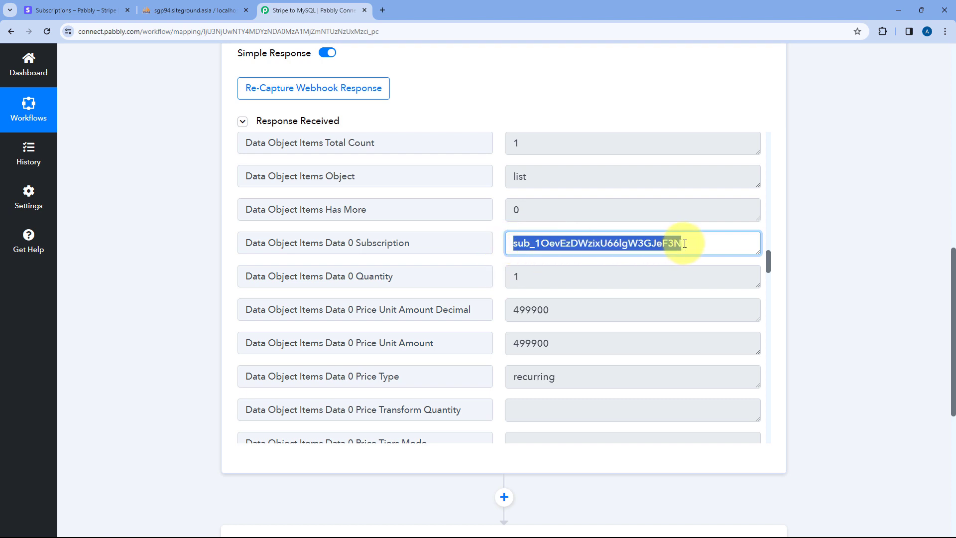
pyautogui.click(685, 244)
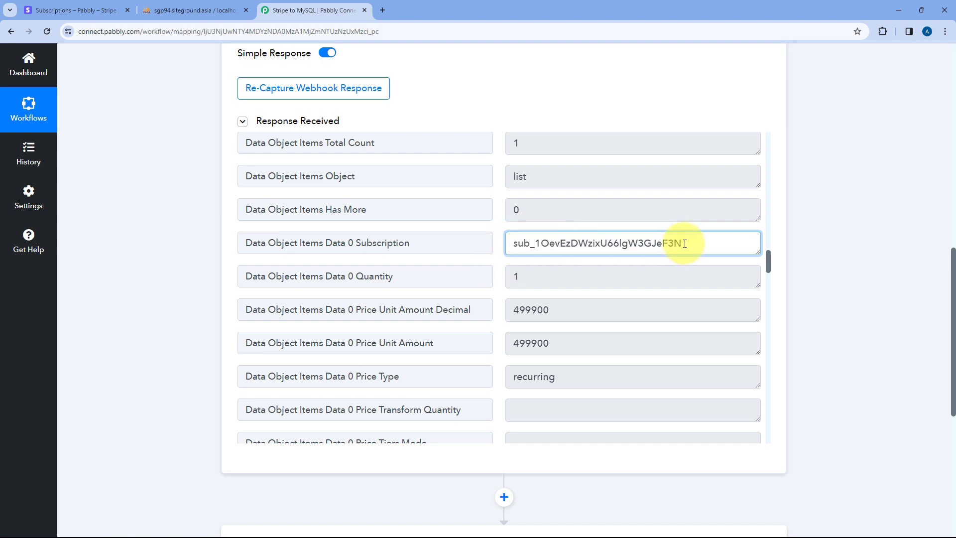
pyautogui.click(500, 253)
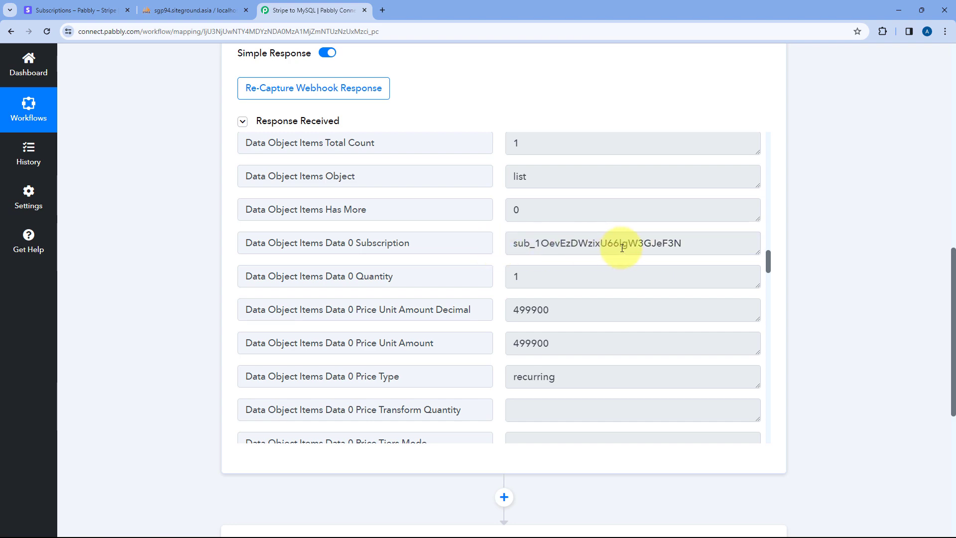
pyautogui.click(213, 7)
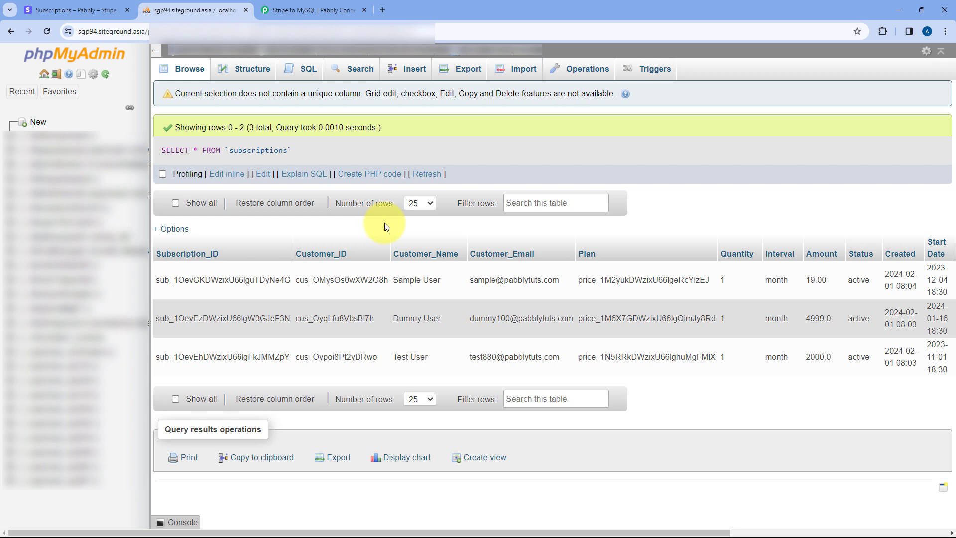
pyautogui.click(309, 9)
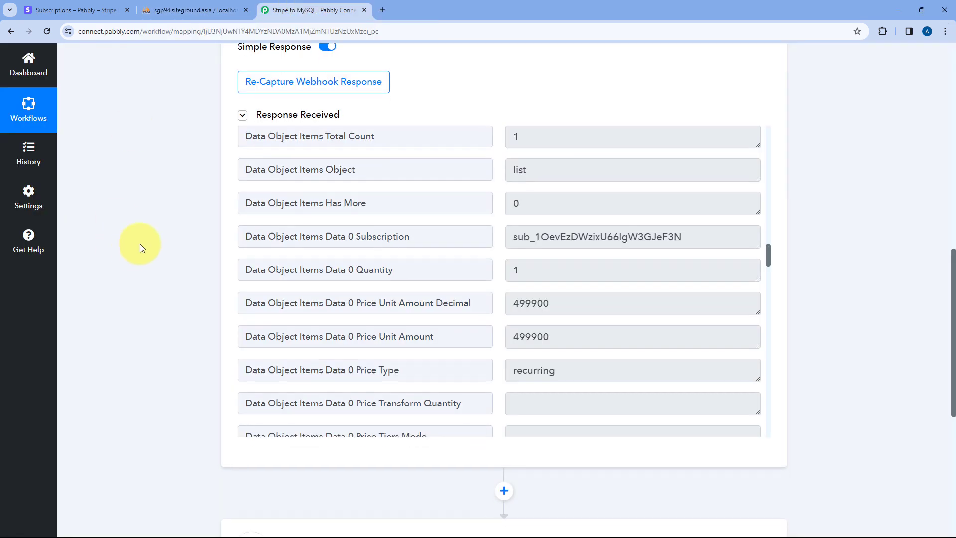
# Search for MySQL and choose it as the app for the workflow's action step
pyautogui.scroll(-6, 140, 244)
pyautogui.click(409, 213)
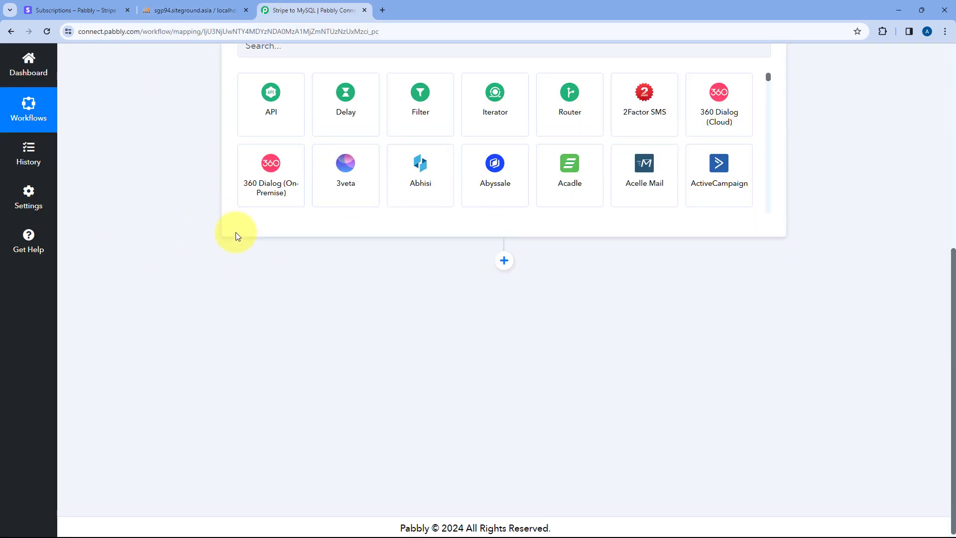
pyautogui.write('MySQL')
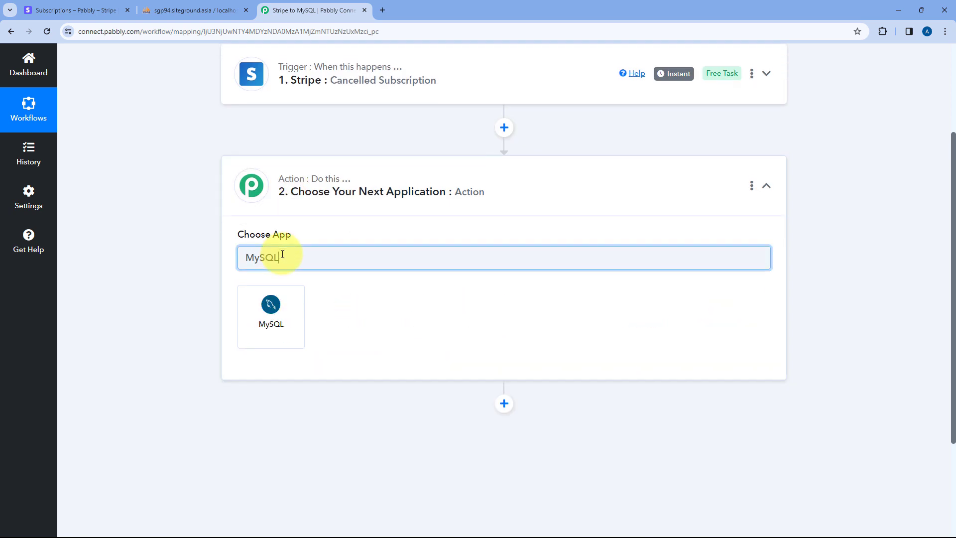
pyautogui.click(294, 327)
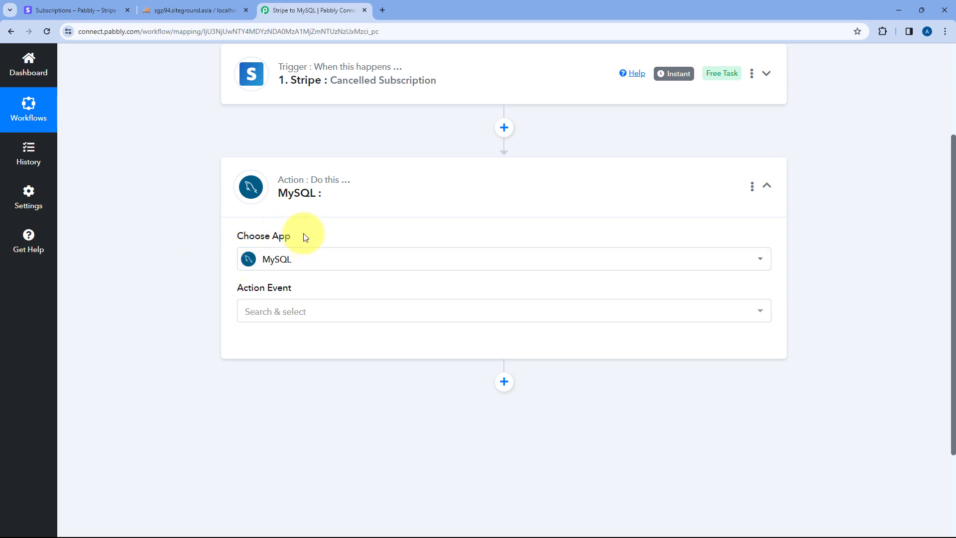
# Set the MySQL step's action event to Delete Rows
pyautogui.scroll(-1, 318, 246)
pyautogui.click(319, 264)
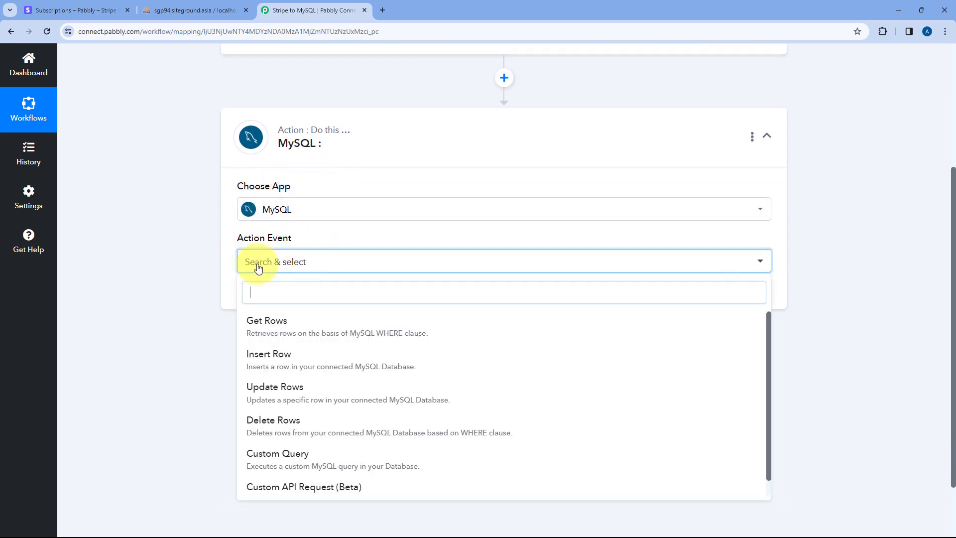
pyautogui.scroll(-1, 198, 268)
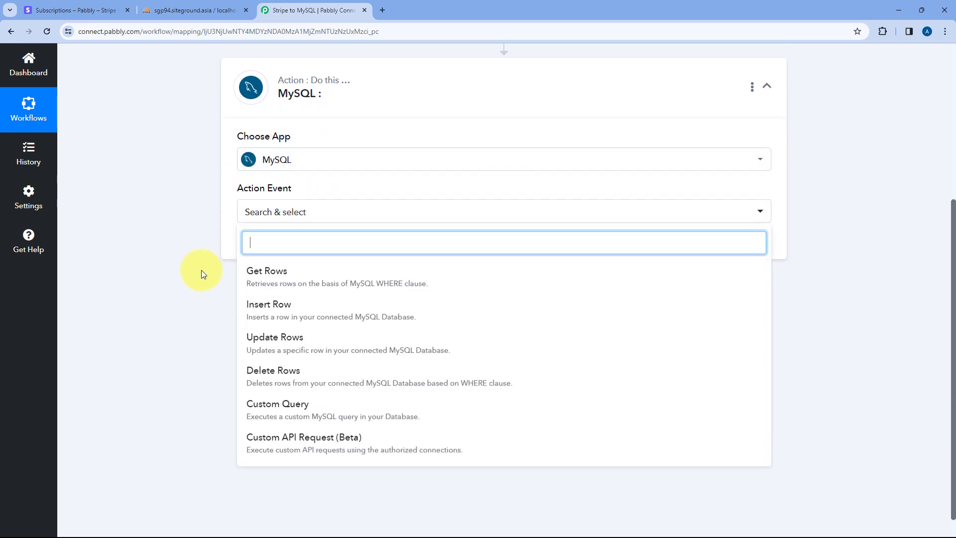
pyautogui.click(264, 376)
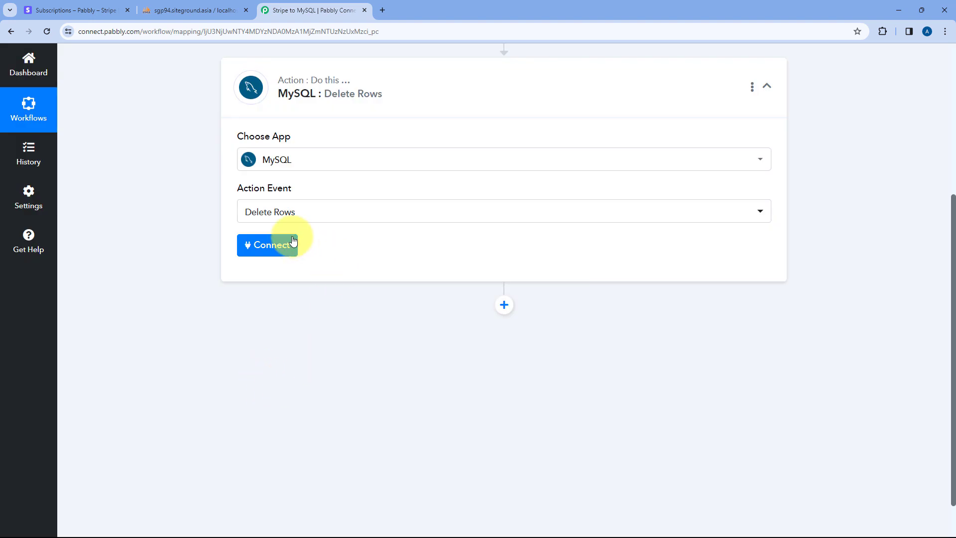
# Review the fields required for a new MySQL connection, and connect the action with the existing MySQL #2 connection instead
pyautogui.click(279, 248)
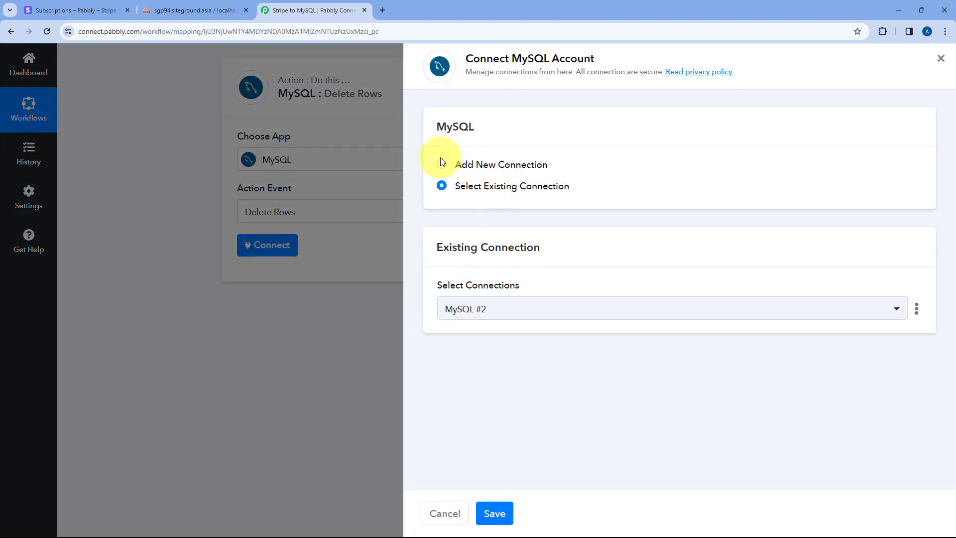
pyautogui.click(443, 165)
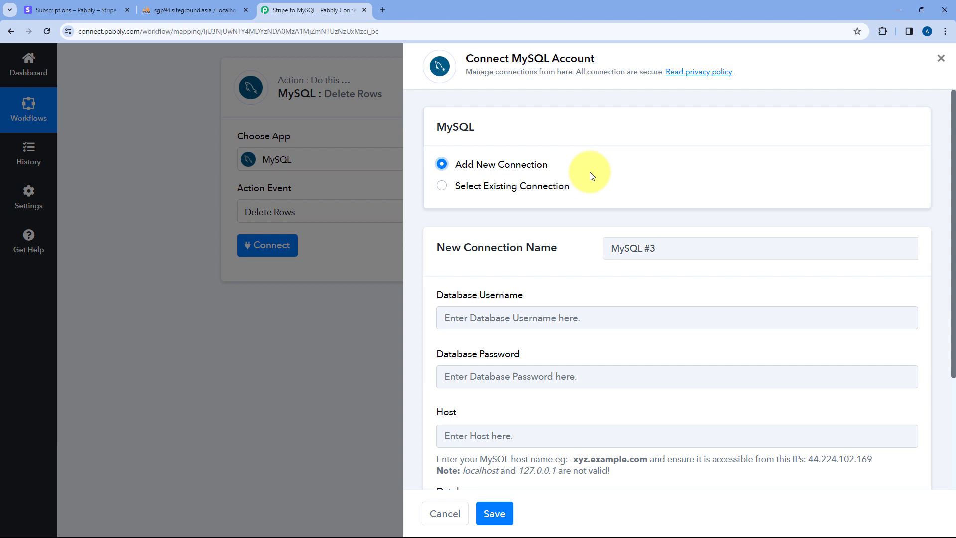
pyautogui.scroll(-3, 590, 172)
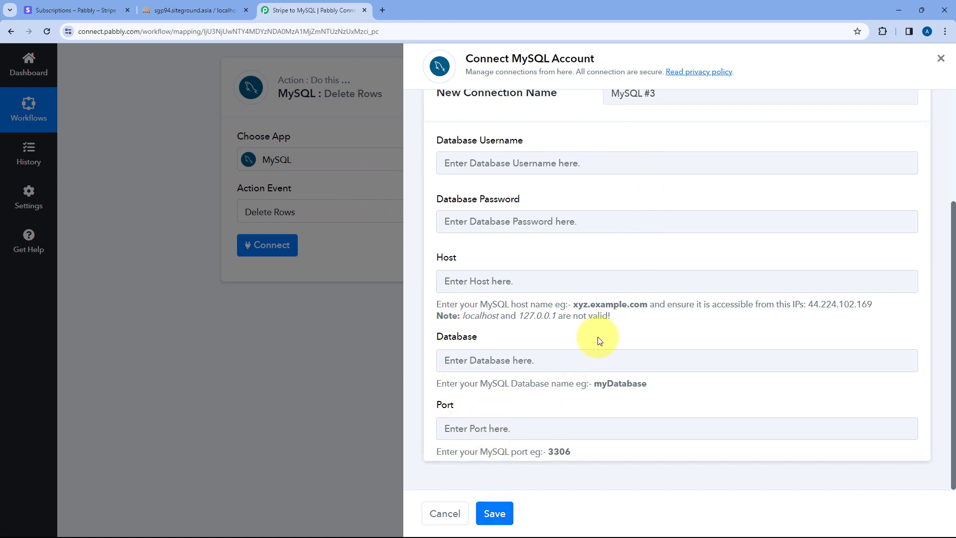
pyautogui.scroll(2, 598, 337)
pyautogui.scroll(1, 600, 337)
pyautogui.click(443, 186)
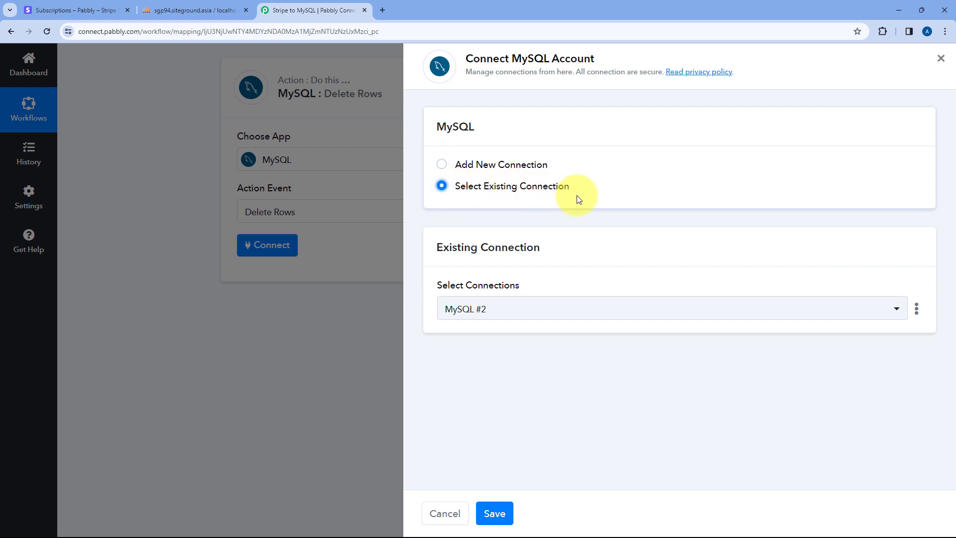
pyautogui.click(498, 514)
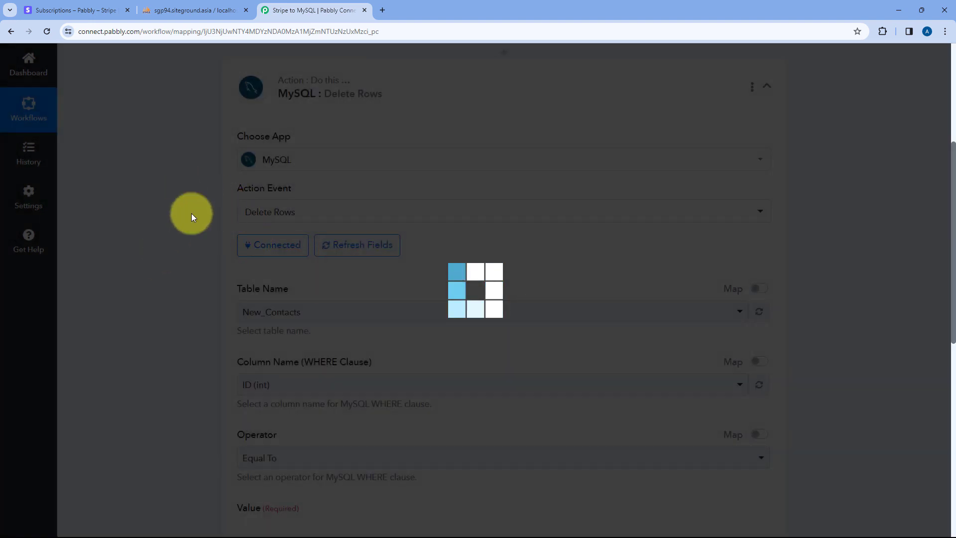
# Check the database's tables and the subscriptions records in phpMyAdmin, and set the Pabbly Connect action's table name to subscriptions
pyautogui.scroll(-2, 448, 252)
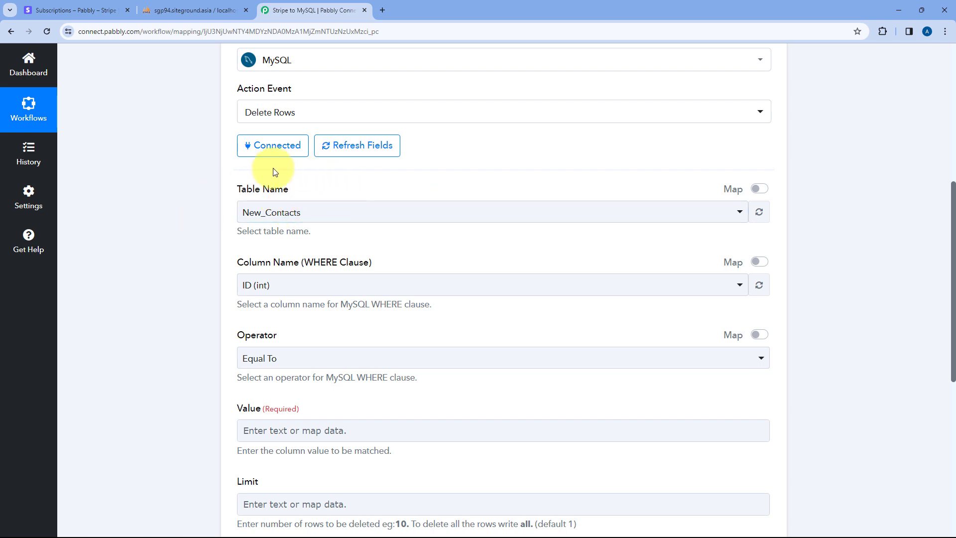
pyautogui.click(420, 210)
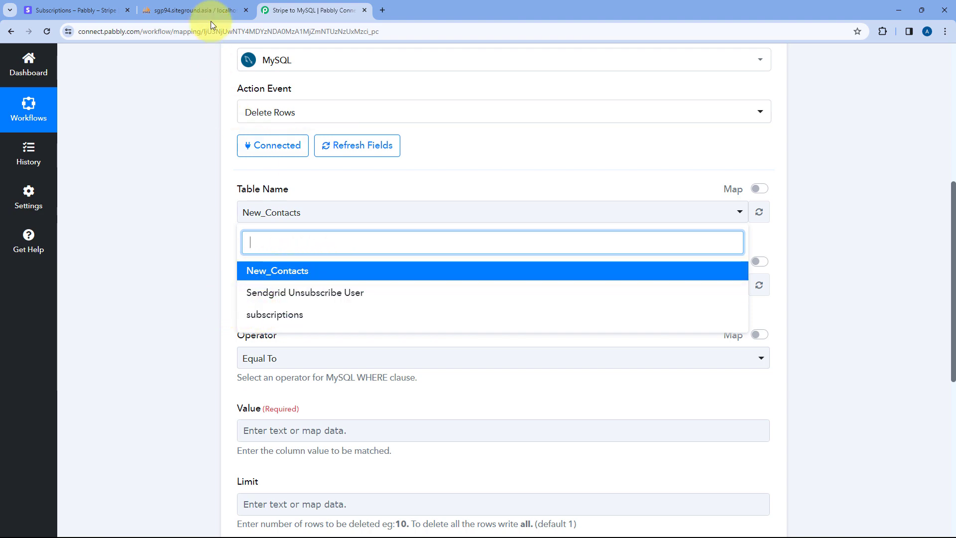
pyautogui.click(203, 8)
pyautogui.click(113, 168)
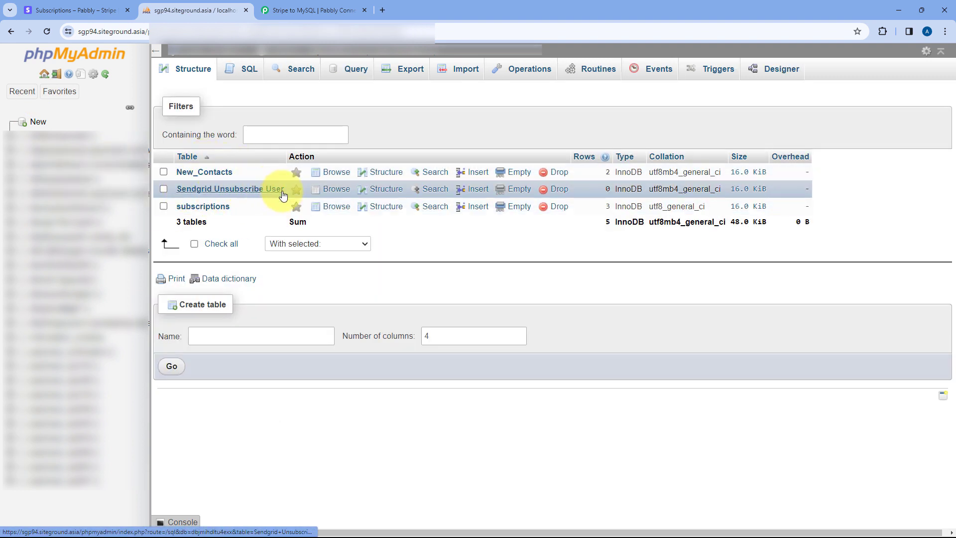
pyautogui.click(220, 211)
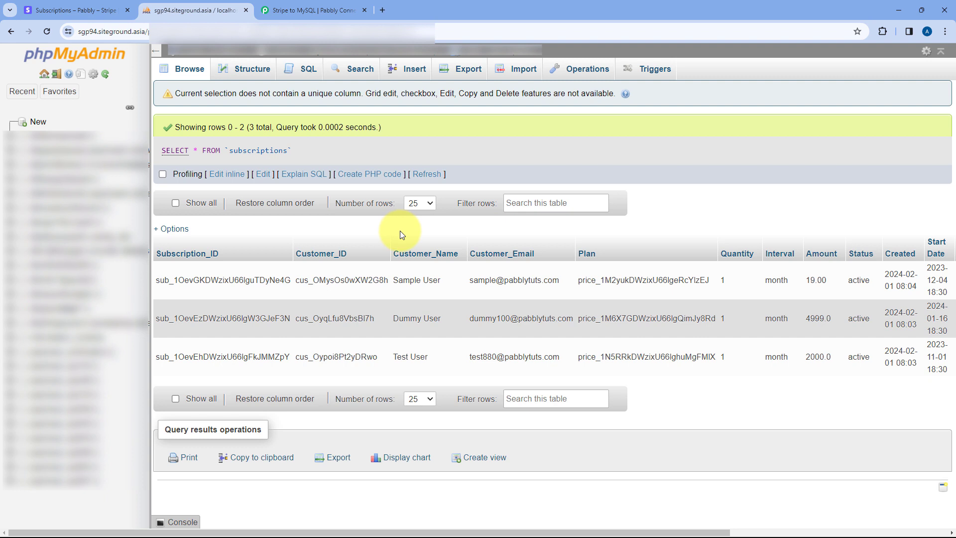
pyautogui.click(324, 10)
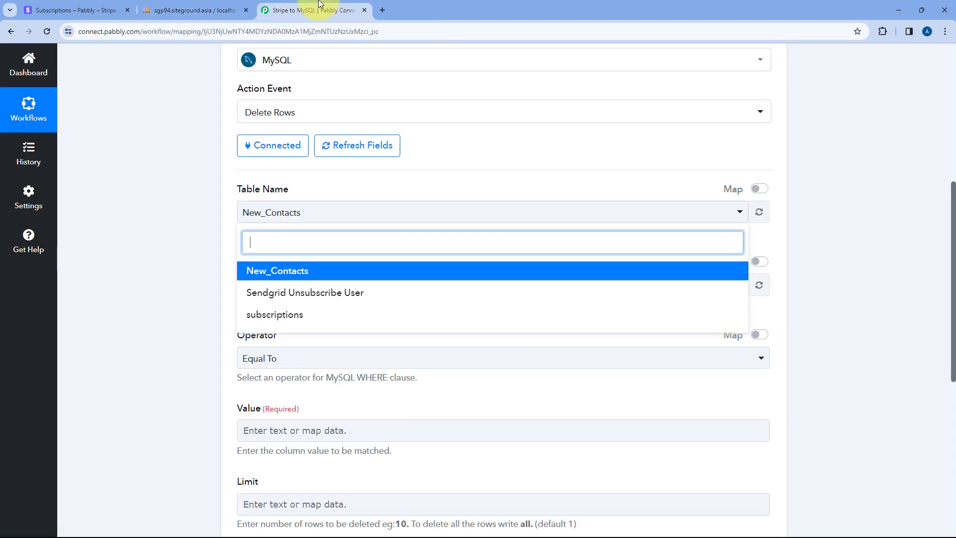
pyautogui.click(291, 318)
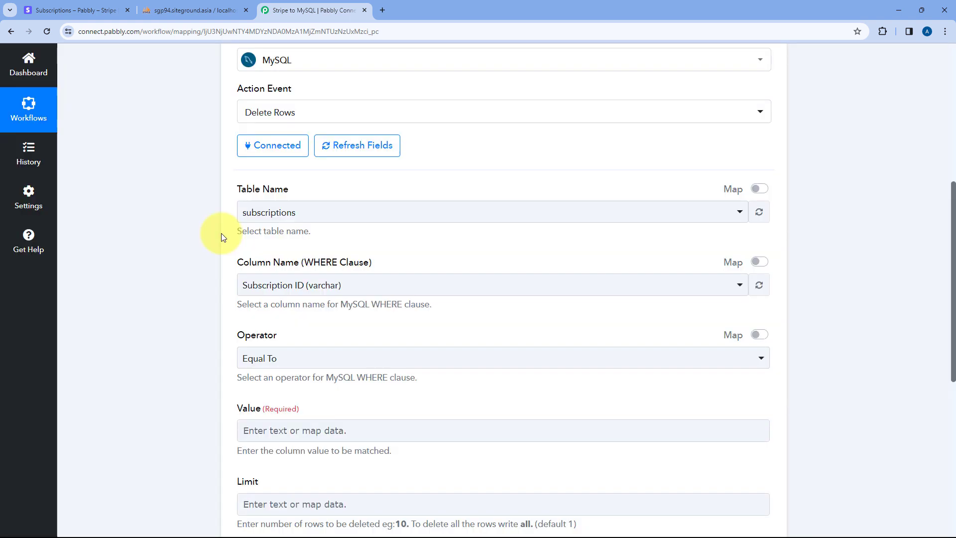
# Reopen the Stripe trigger and examine the Data Object Items Data 0 Subscription value in its captured response
pyautogui.scroll(-2, 321, 229)
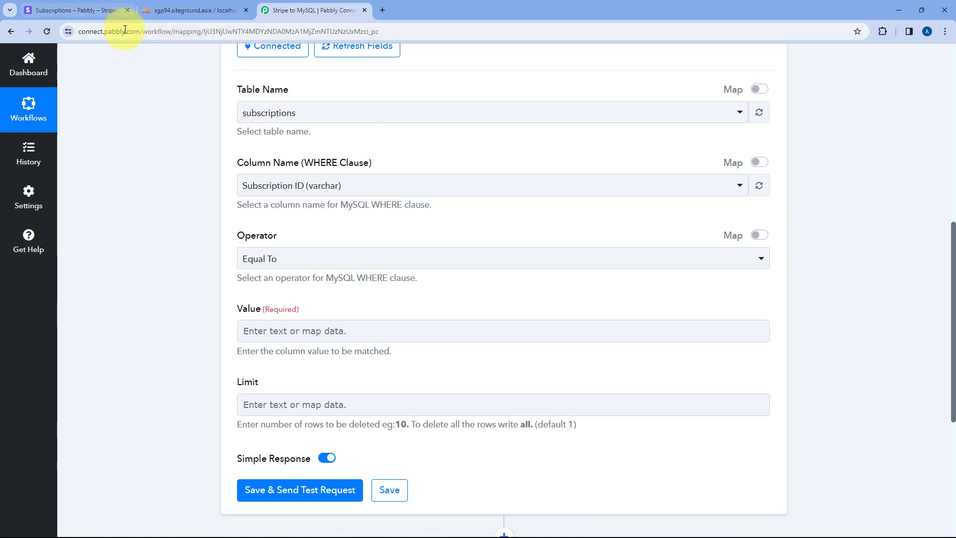
pyautogui.scroll(9, 482, 192)
pyautogui.click(489, 205)
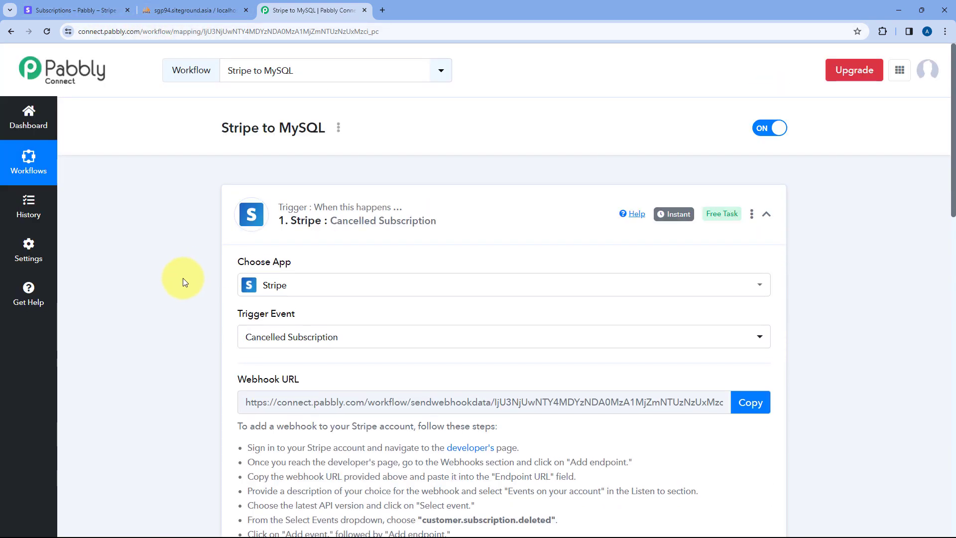
pyautogui.scroll(-7, 183, 278)
pyautogui.scroll(-7, 184, 277)
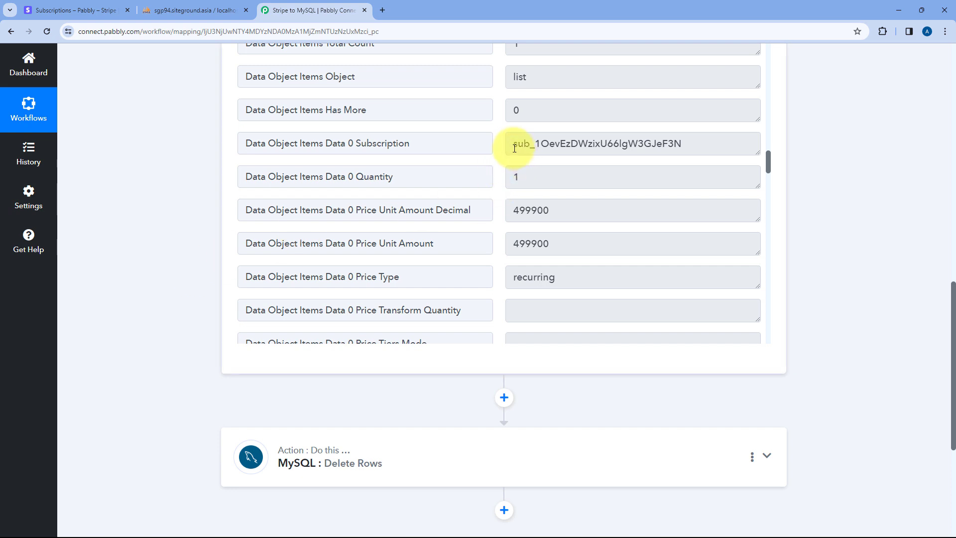
pyautogui.moveTo(515, 149); pyautogui.dragTo(693, 143)
pyautogui.click(696, 144)
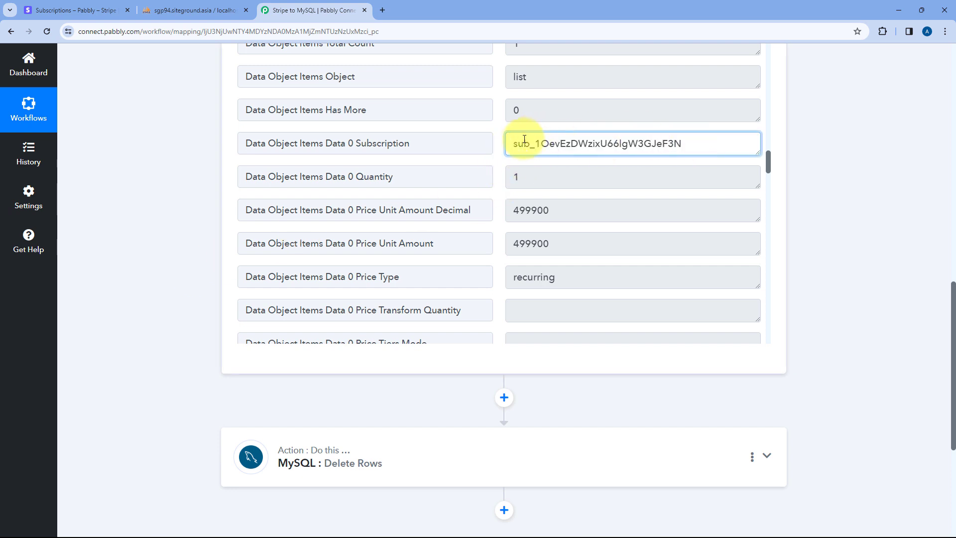
pyautogui.moveTo(514, 145); pyautogui.dragTo(732, 145)
pyautogui.click(498, 158)
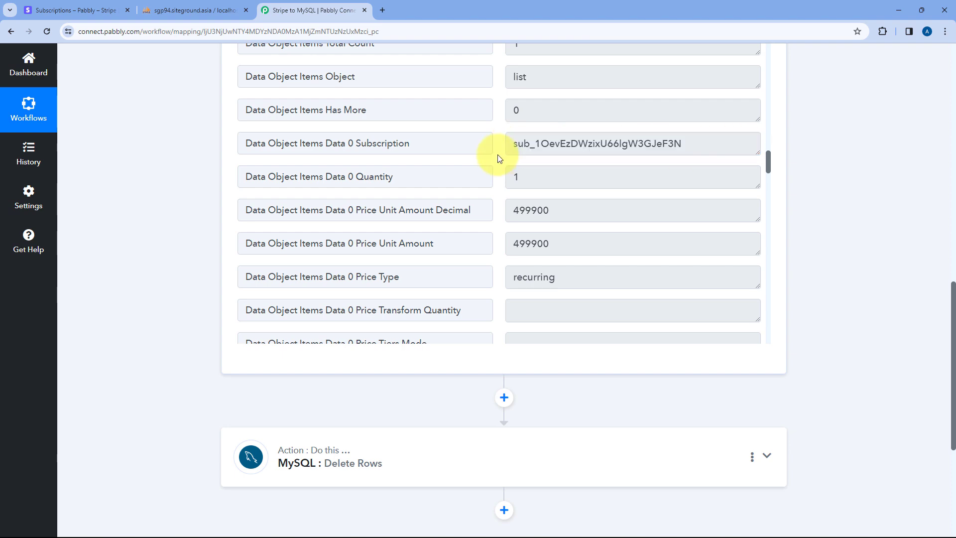
# Compare the captured subscription ID with the Subscription_ID column in phpMyAdmin, and return to the response in Pabbly Connect
pyautogui.click(196, 7)
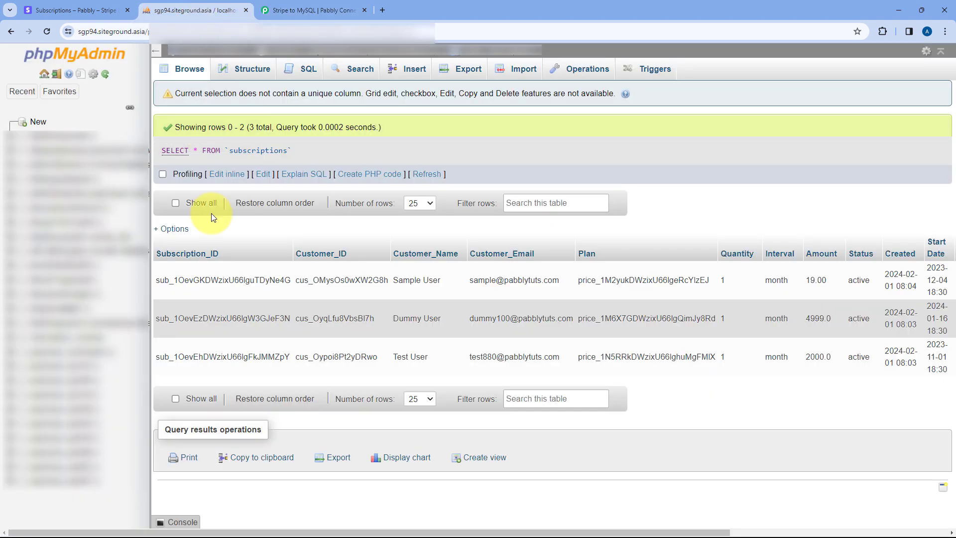
pyautogui.click(291, 10)
pyautogui.scroll(-5, 188, 225)
pyautogui.scroll(5, 348, 209)
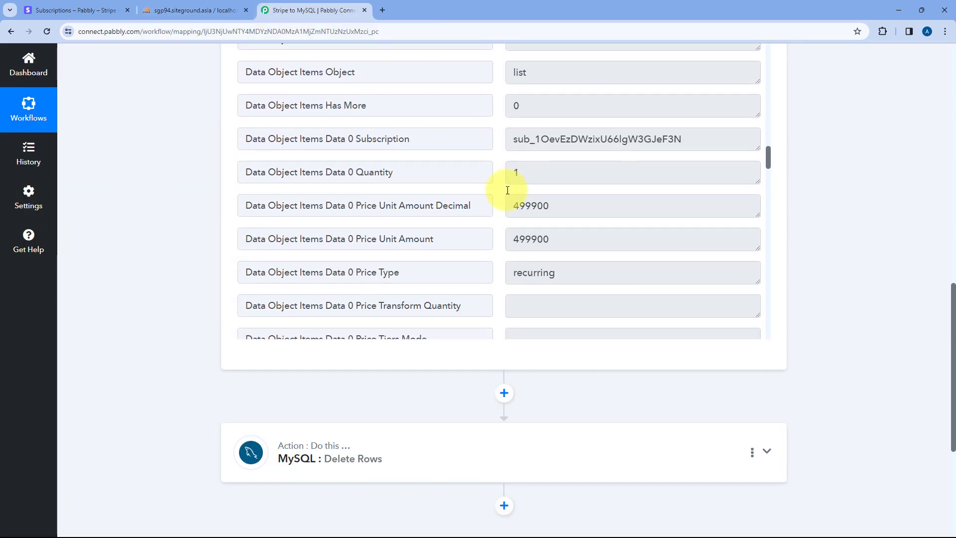
pyautogui.moveTo(715, 137); pyautogui.dragTo(531, 140)
pyautogui.click(495, 144)
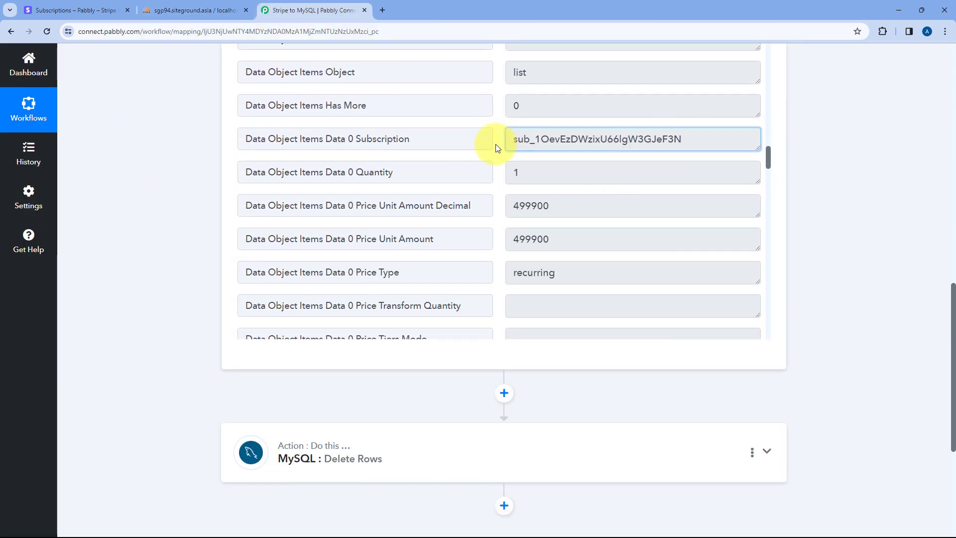
# Reopen the Delete Rows action, check the available columns against the phpMyAdmin table, and choose Subscription ID (varchar) for the WHERE clause
pyautogui.click(389, 445)
pyautogui.scroll(2, 152, 262)
pyautogui.scroll(8, 153, 262)
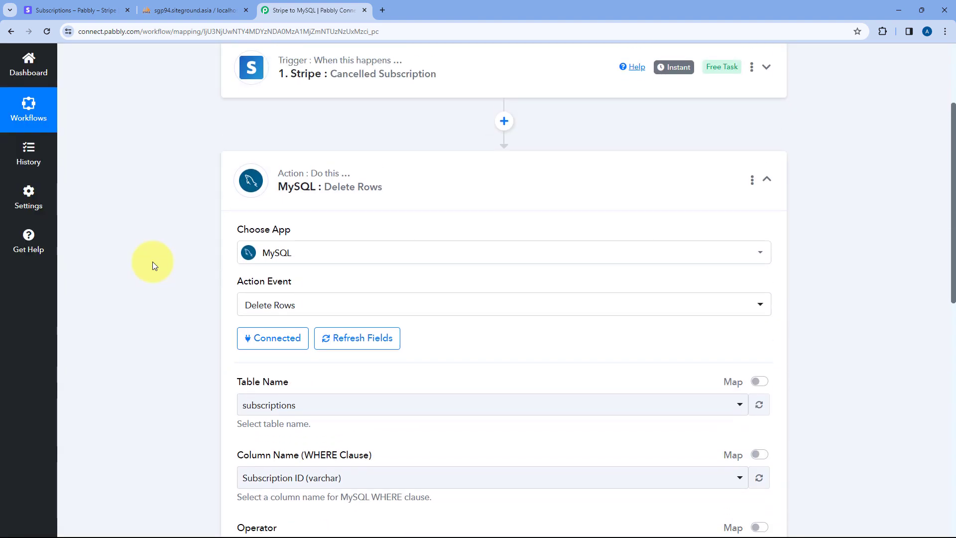
pyautogui.scroll(-5, 152, 261)
pyautogui.click(379, 188)
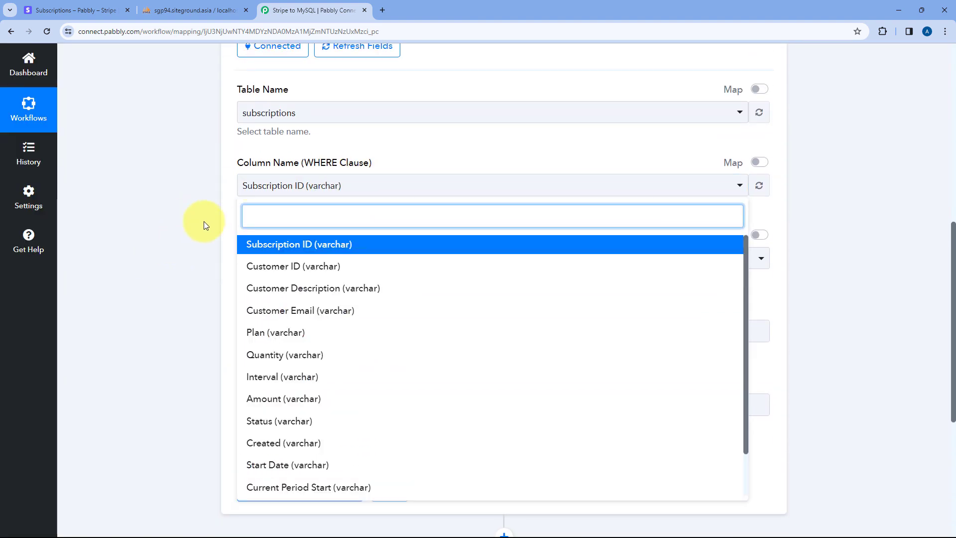
pyautogui.scroll(-1, 321, 295)
pyautogui.scroll(-3, 332, 285)
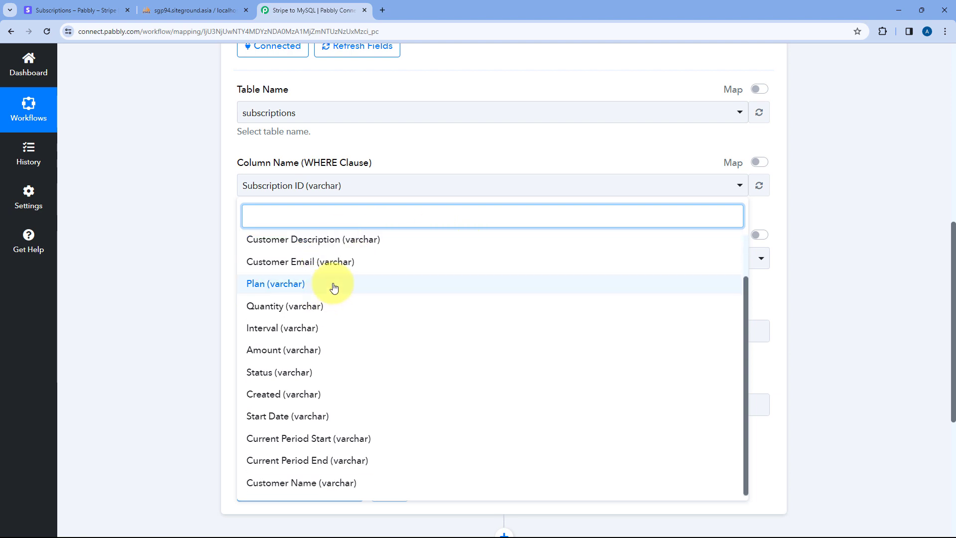
pyautogui.scroll(2, 314, 258)
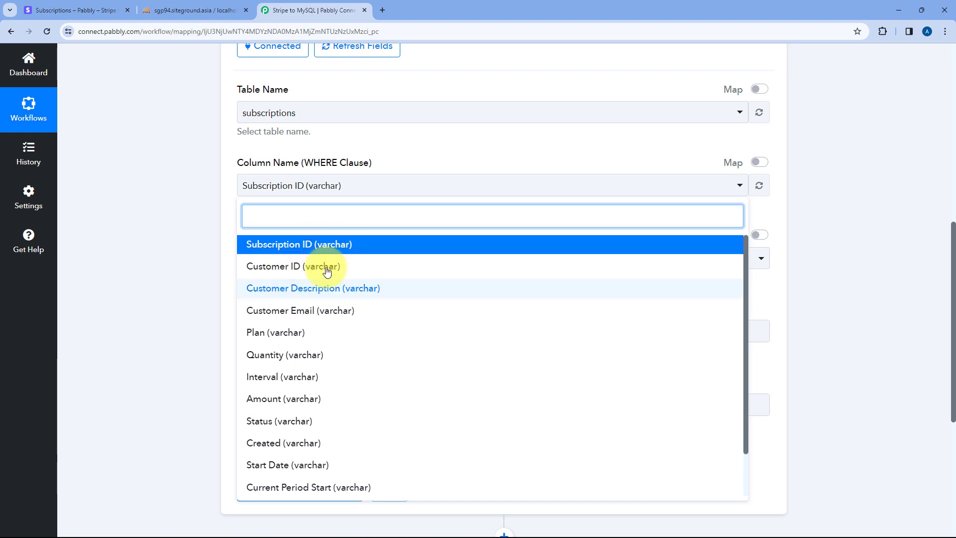
pyautogui.click(200, 10)
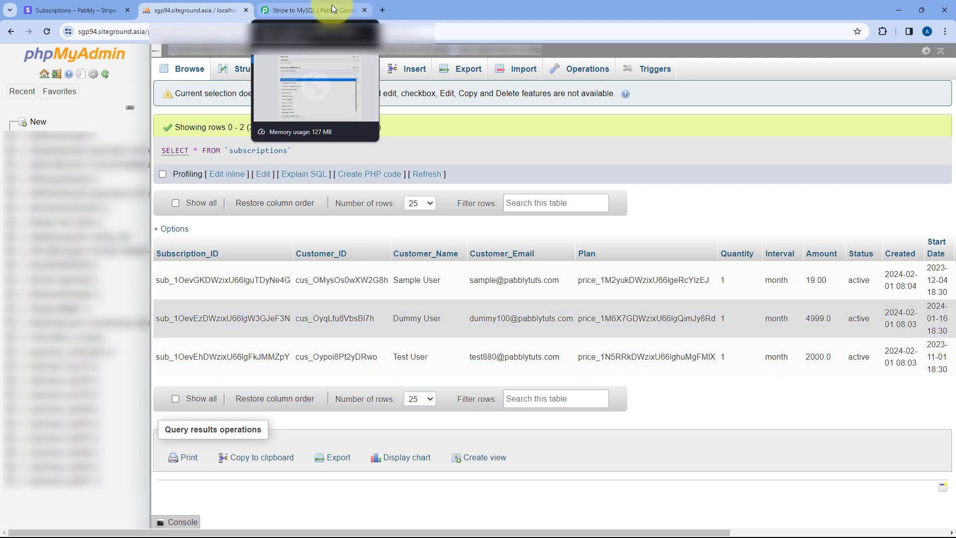
pyautogui.click(311, 10)
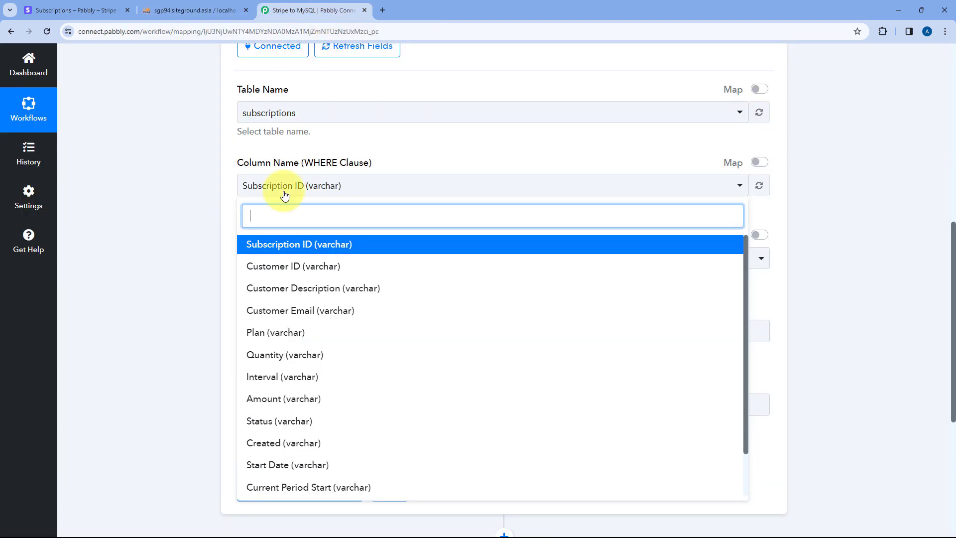
pyautogui.click(288, 249)
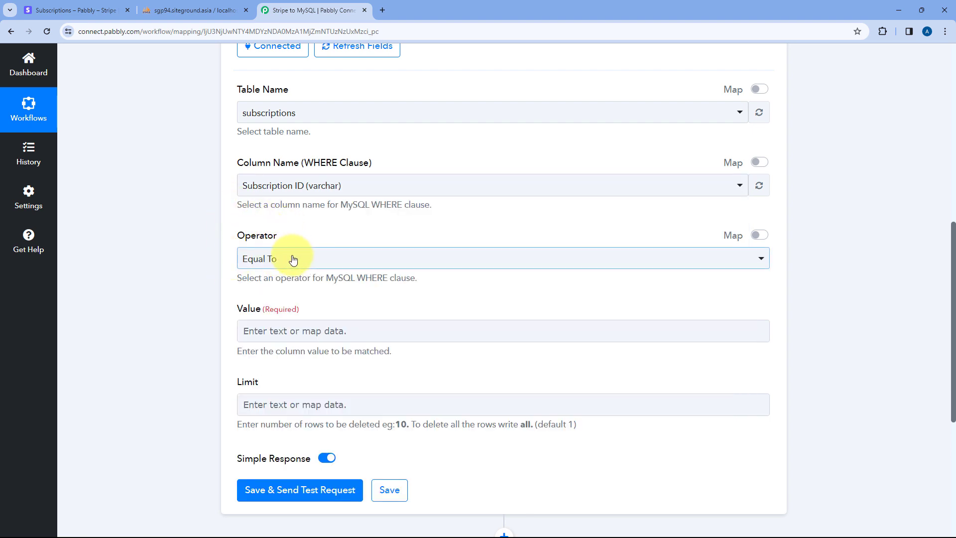
# Map the Delete Rows action's Value to Data Object Items Data 0 Subscription from the Stripe Cancelled Subscription response
pyautogui.click(271, 332)
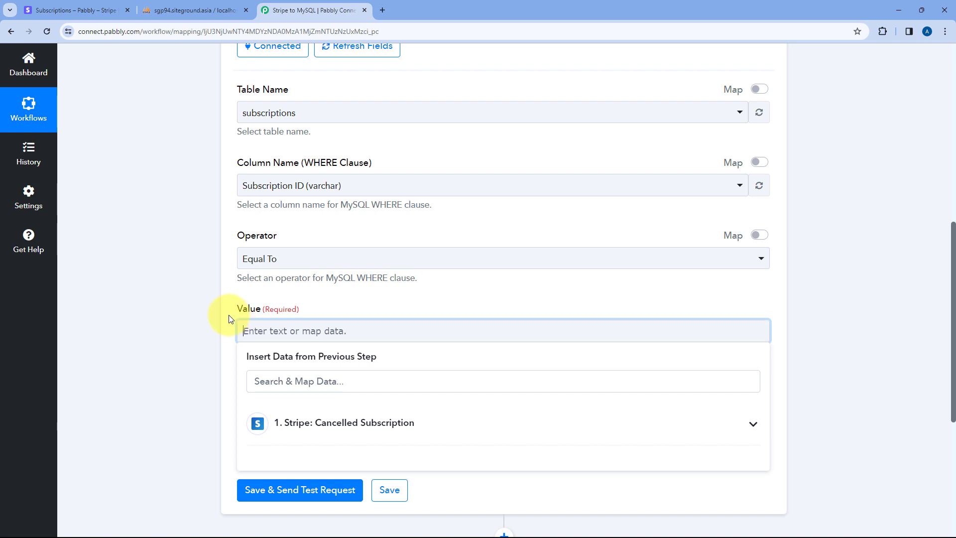
pyautogui.scroll(-1, 229, 314)
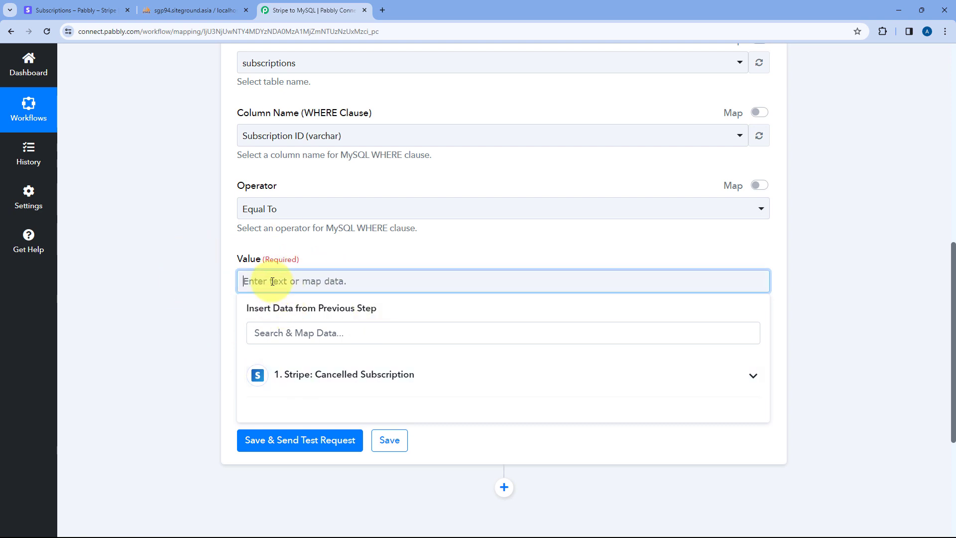
pyautogui.click(325, 374)
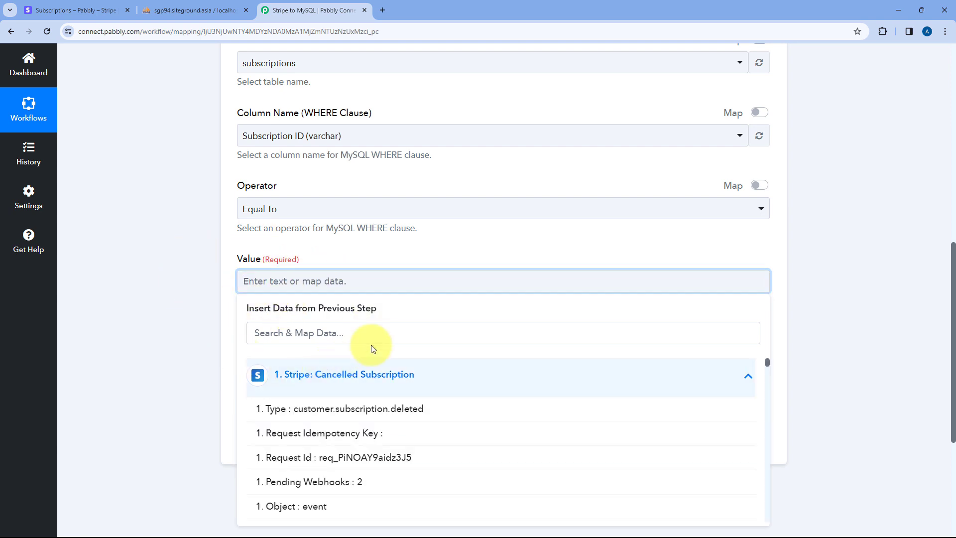
pyautogui.scroll(-4, 353, 332)
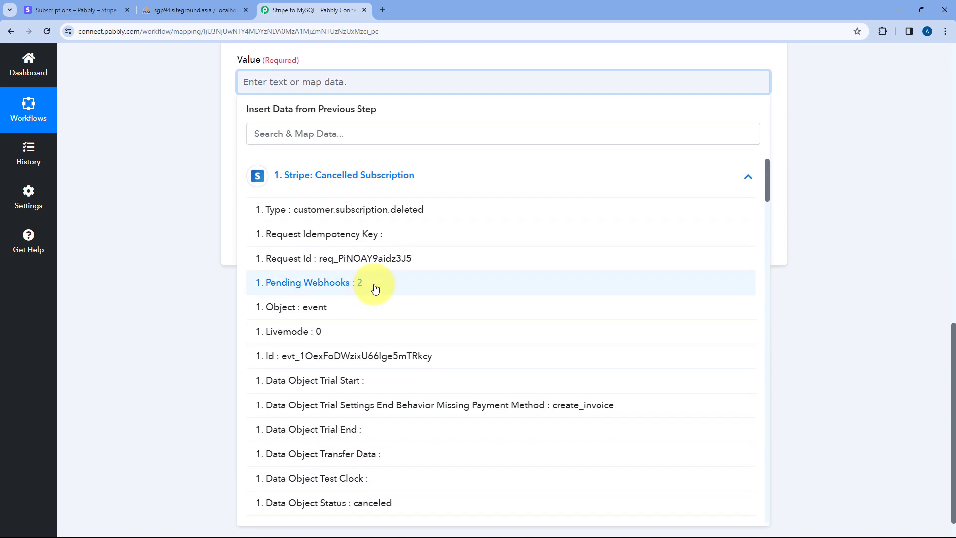
pyautogui.scroll(-3, 374, 284)
pyautogui.scroll(-4, 374, 289)
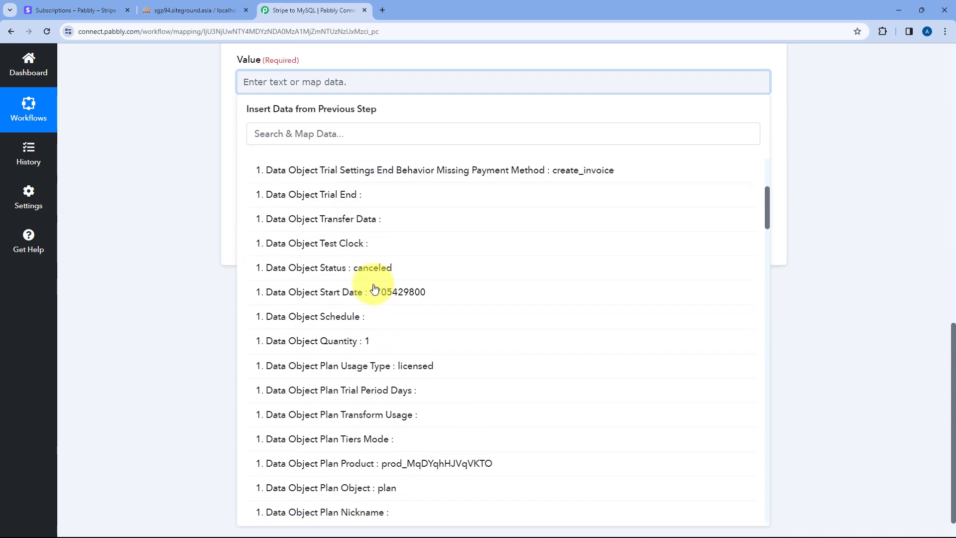
pyautogui.scroll(-8, 367, 331)
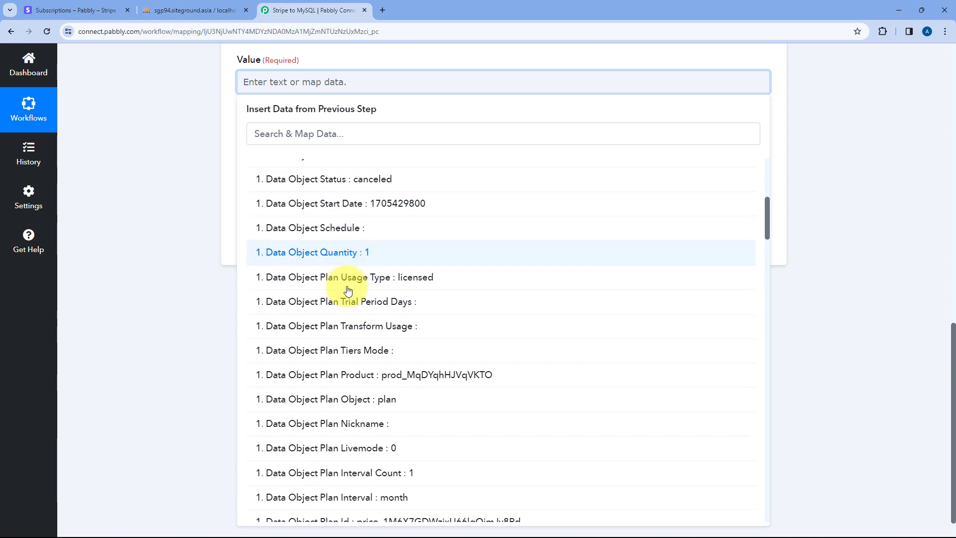
pyautogui.scroll(-6, 347, 291)
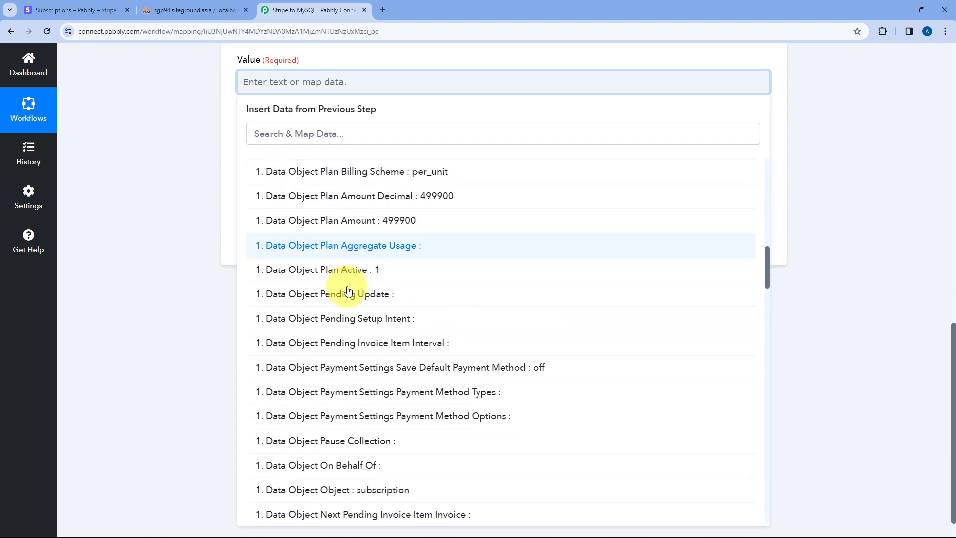
pyautogui.scroll(-2, 348, 292)
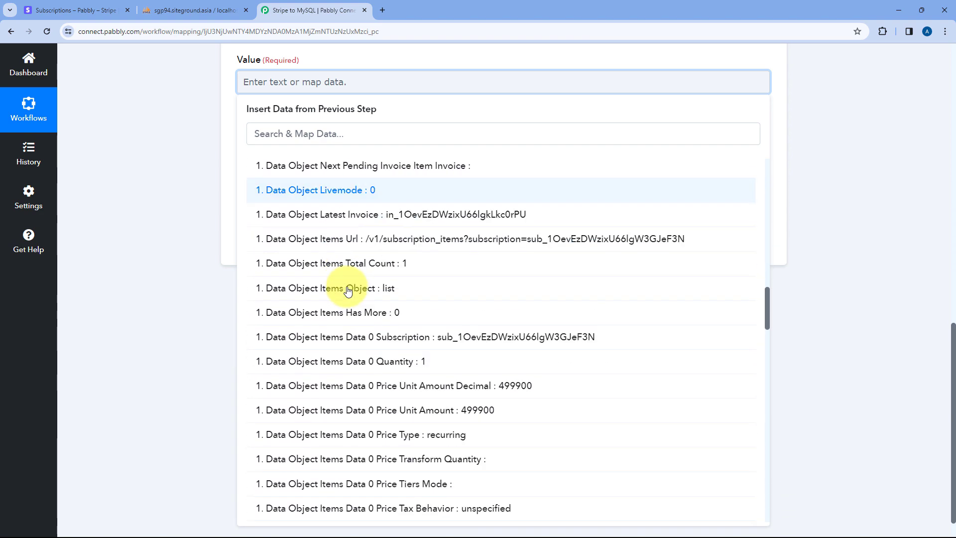
pyautogui.click(420, 342)
pyautogui.scroll(2, 195, 241)
pyautogui.click(195, 241)
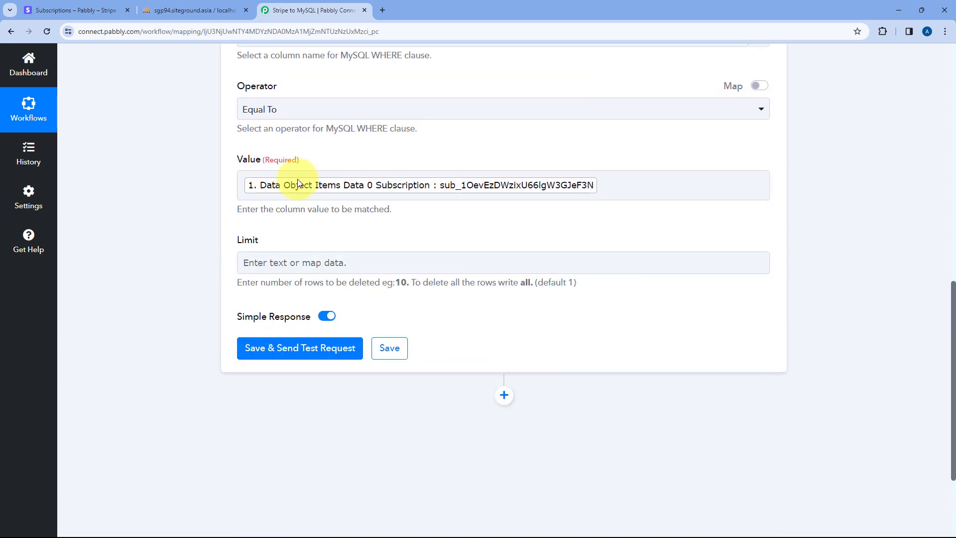
pyautogui.click(568, 189)
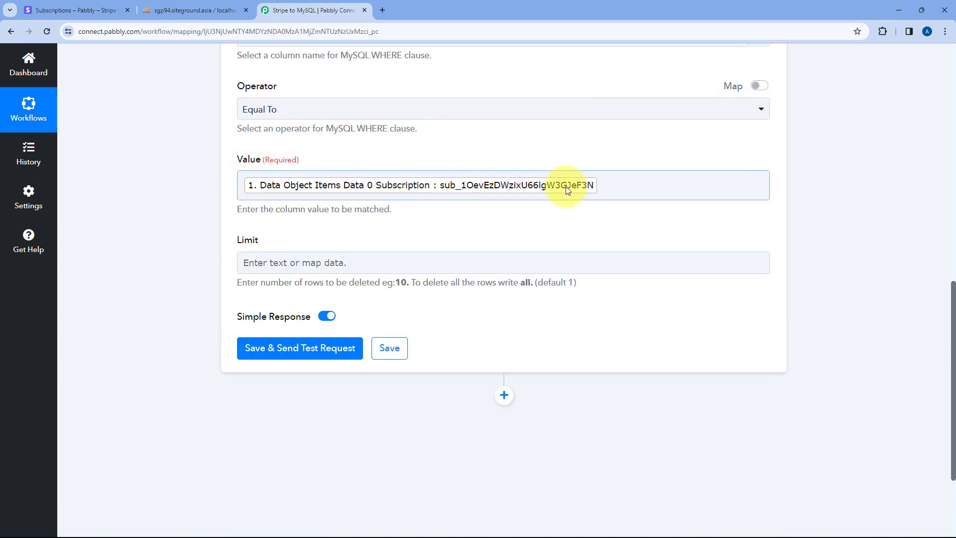
# Review the subscriptions list in Stripe and the subscriptions table in phpMyAdmin, and return to the Delete Rows action in Pabbly Connect
pyautogui.click(68, 7)
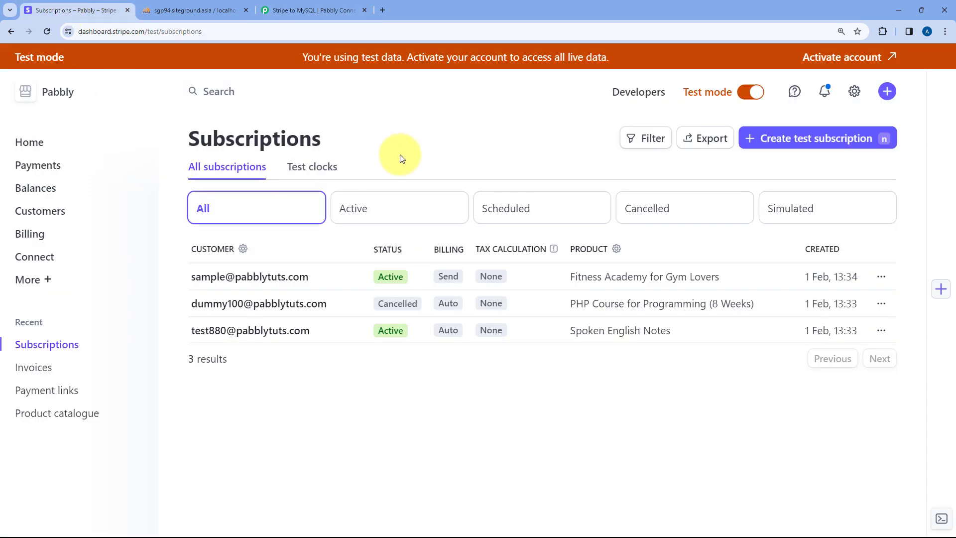
pyautogui.click(319, 10)
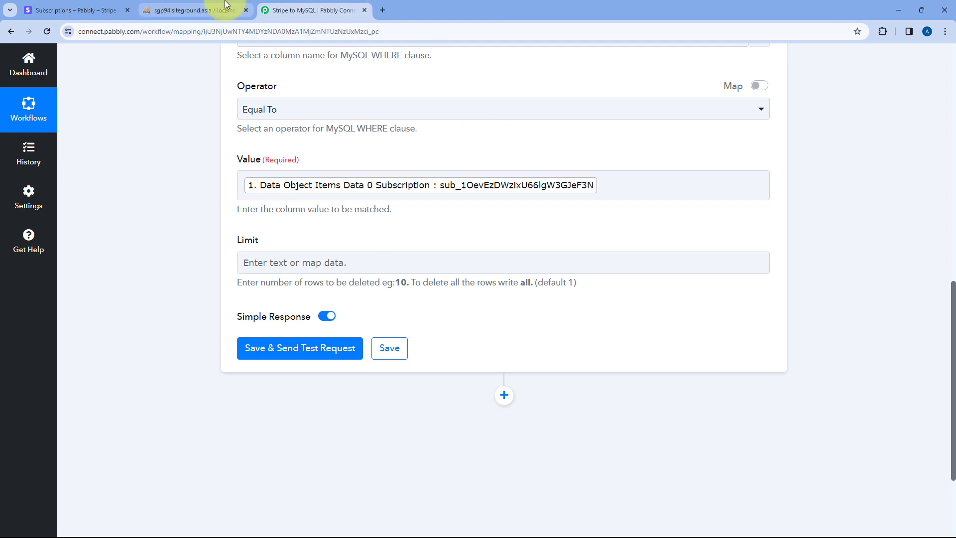
pyautogui.scroll(2, 204, 139)
pyautogui.scroll(-2, 199, 151)
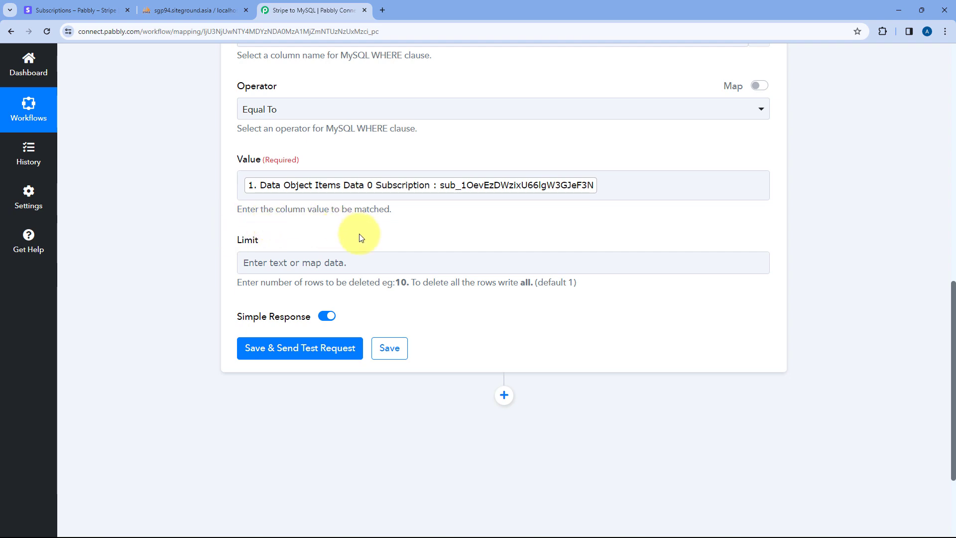
pyautogui.click(220, 7)
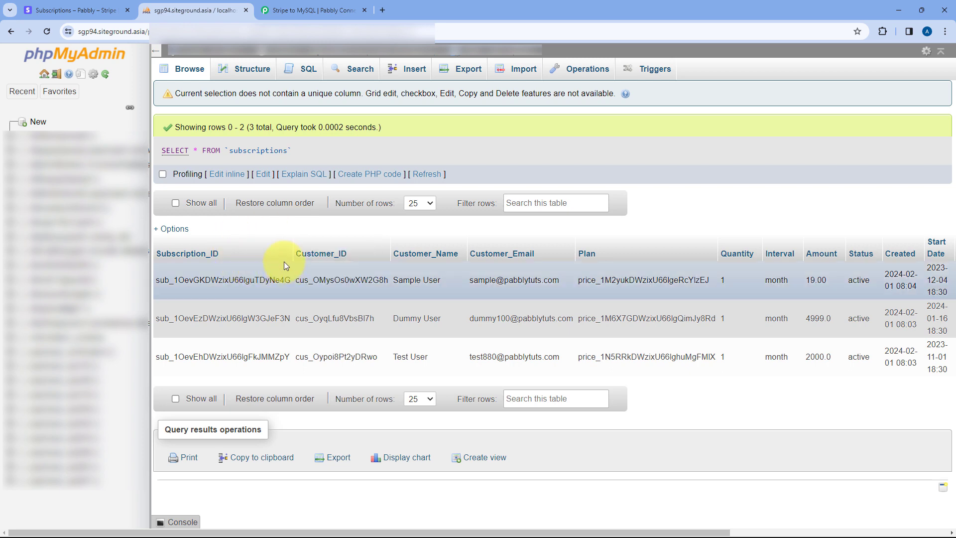
pyautogui.click(311, 10)
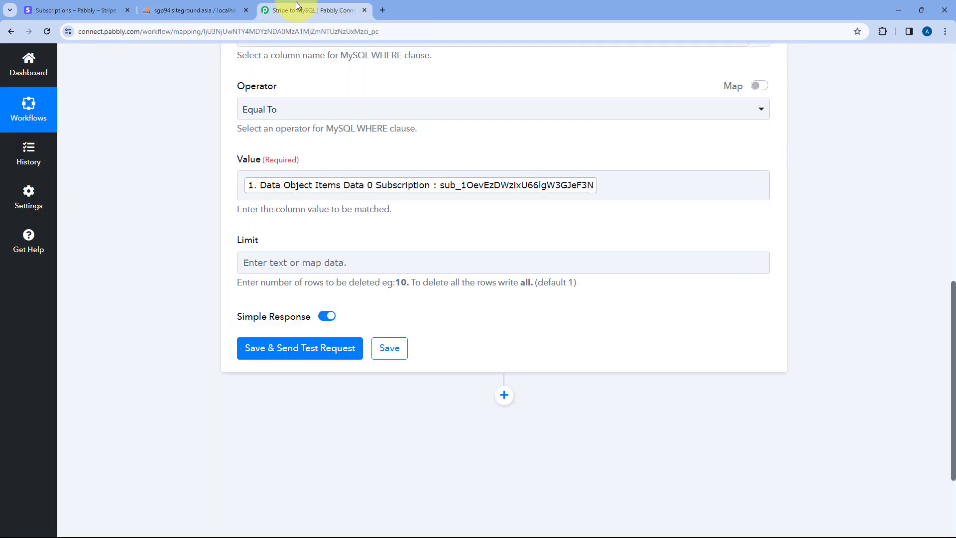
# Set the row deletion limit to 1, save the Delete Rows action and send its test request
pyautogui.click(309, 261)
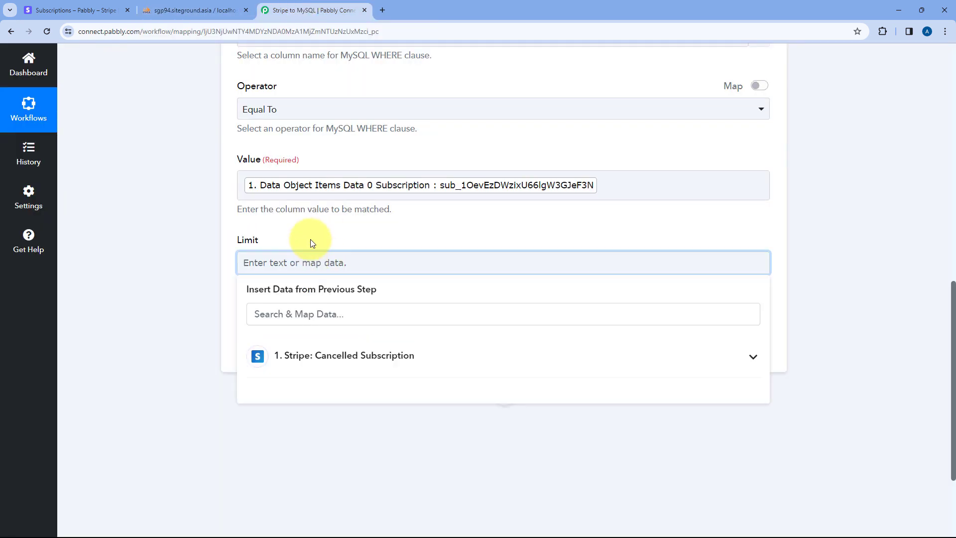
pyautogui.click(310, 242)
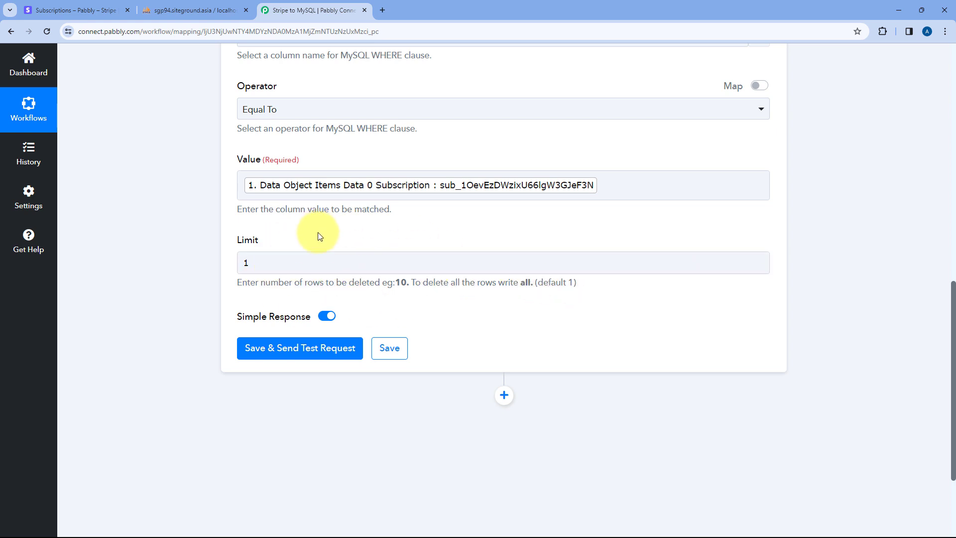
pyautogui.scroll(3, 320, 236)
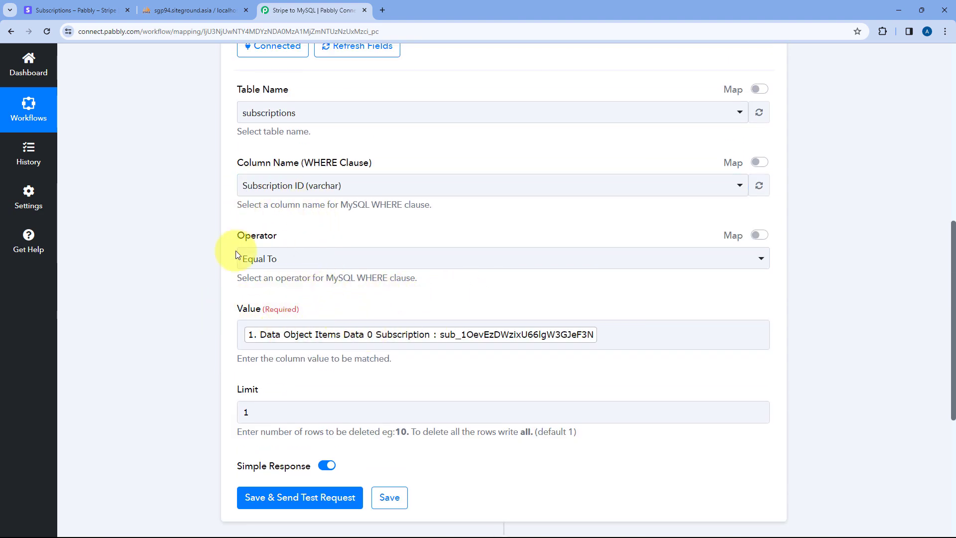
pyautogui.scroll(-5, 160, 202)
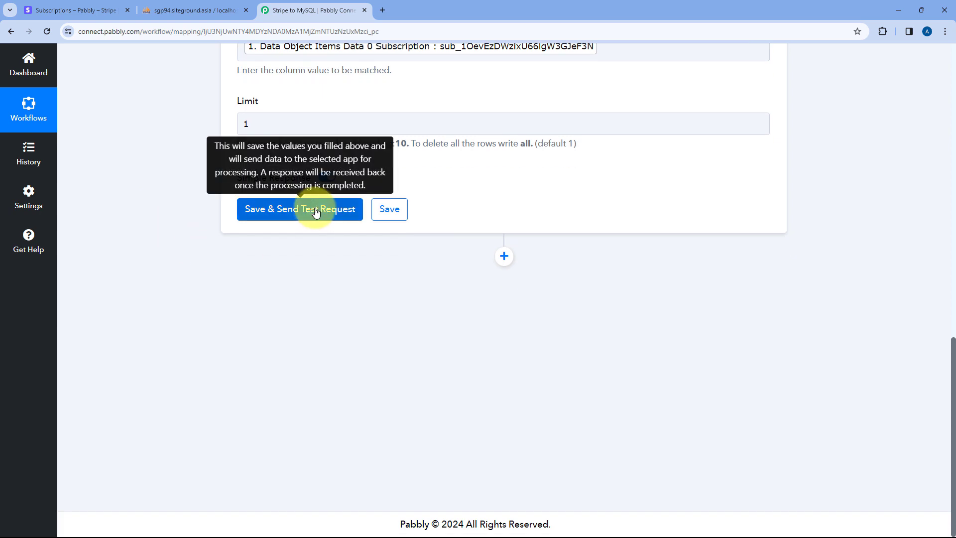
pyautogui.click(316, 208)
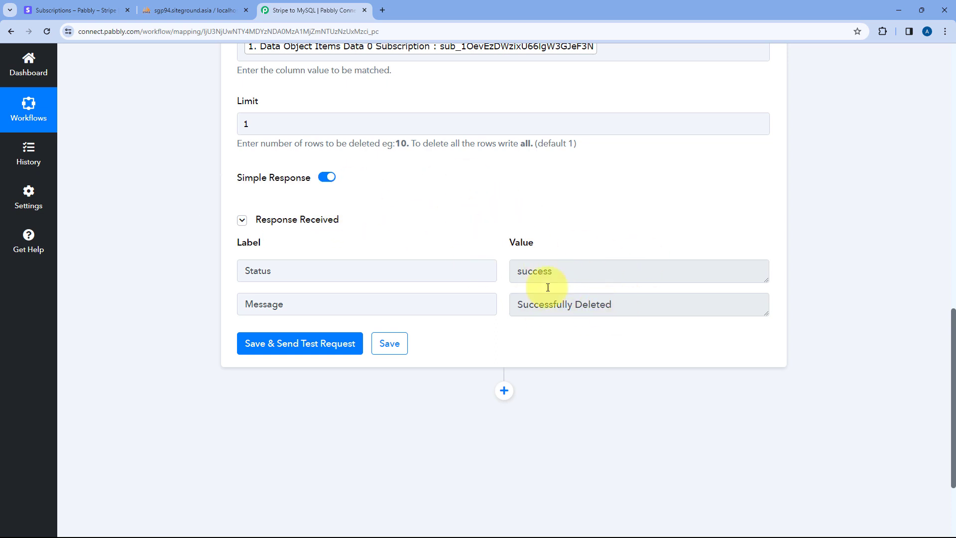
pyautogui.scroll(5, 585, 294)
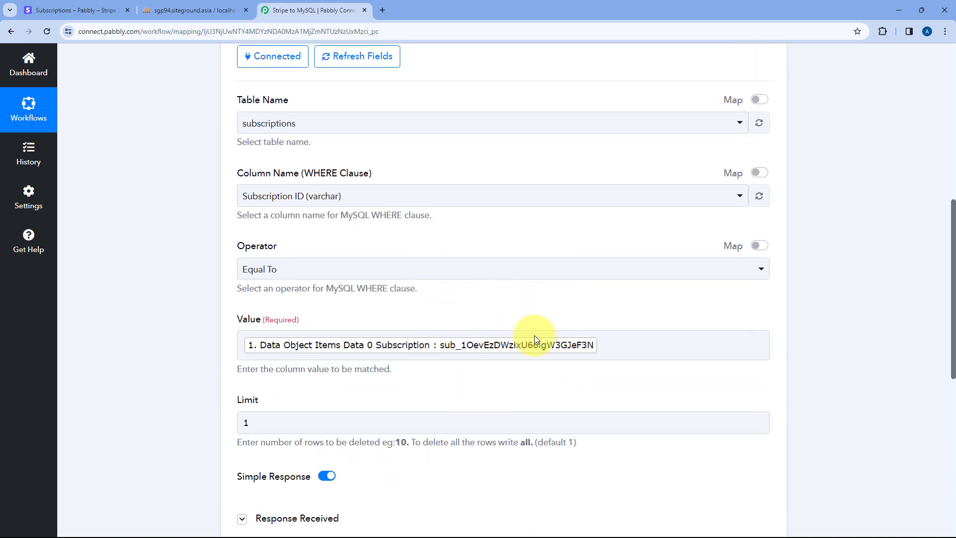
# Compare the customer of the cancelled PHP Course for Programming subscription in Stripe with the matching phpMyAdmin row, and reload the subscriptions table
pyautogui.click(75, 10)
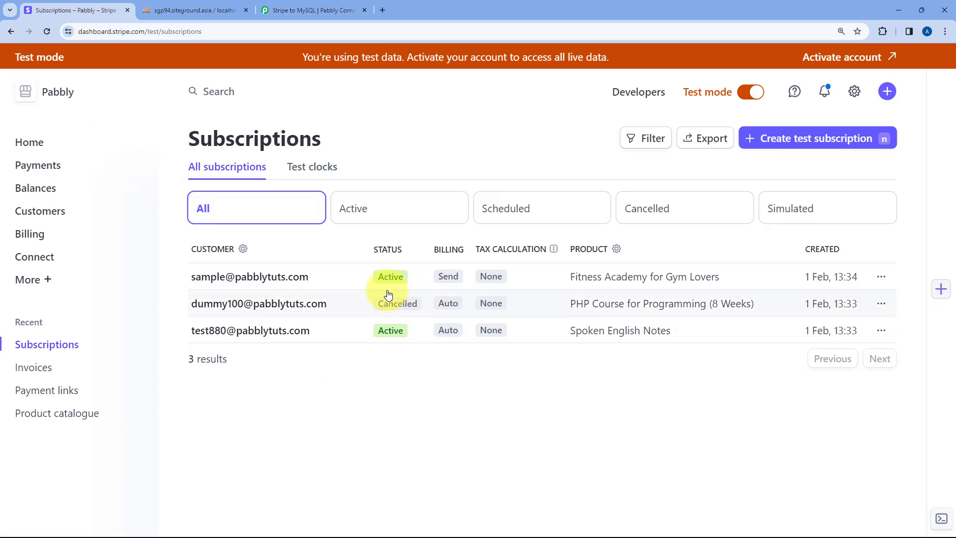
pyautogui.click(305, 306)
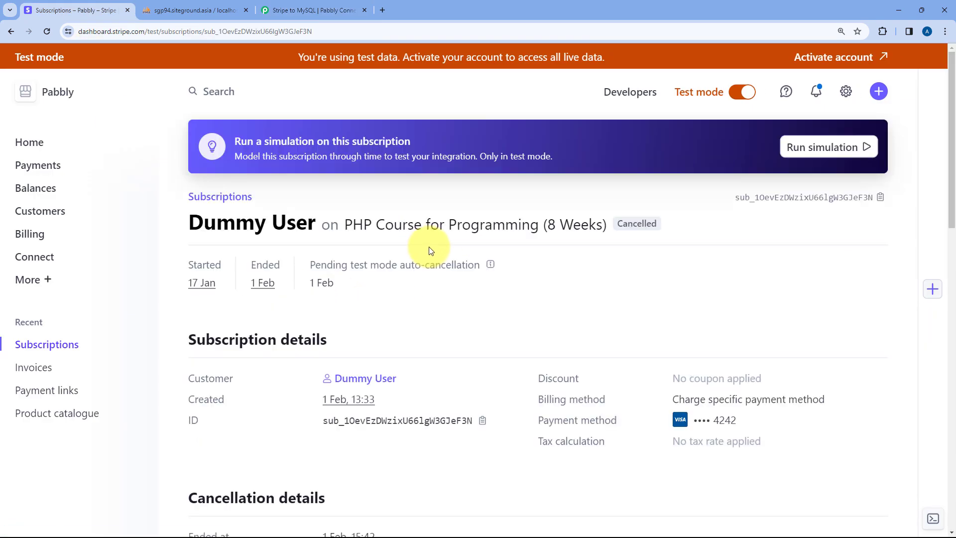
pyautogui.scroll(-1, 426, 341)
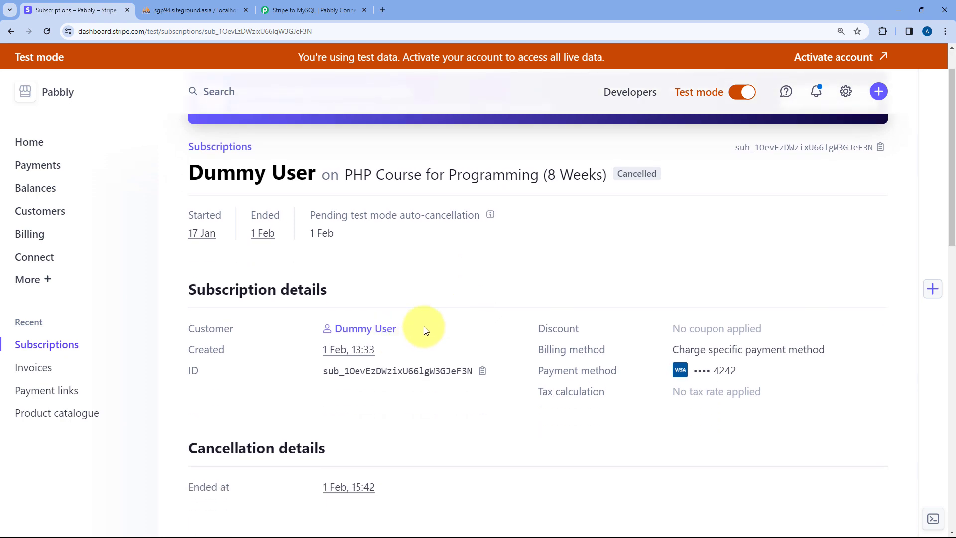
pyautogui.moveTo(425, 331); pyautogui.dragTo(340, 328)
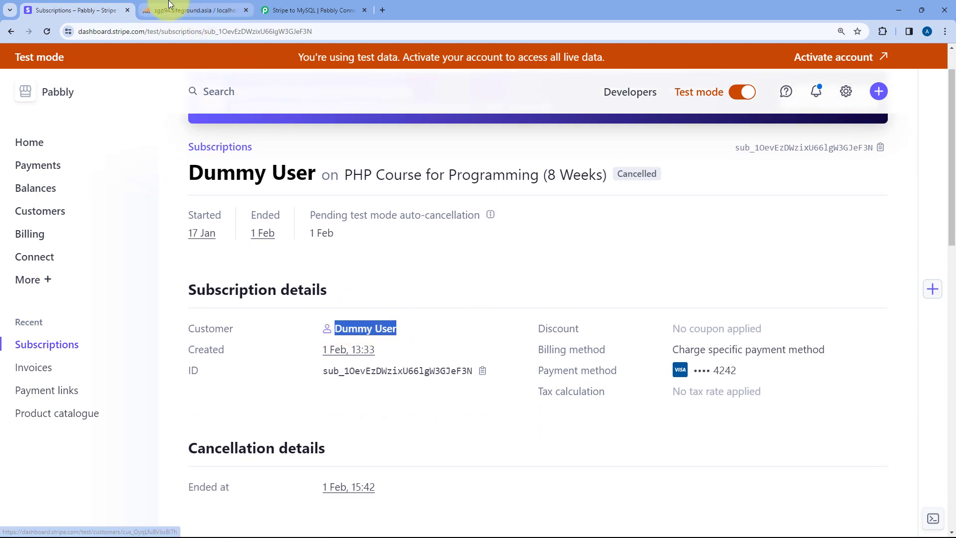
pyautogui.click(189, 10)
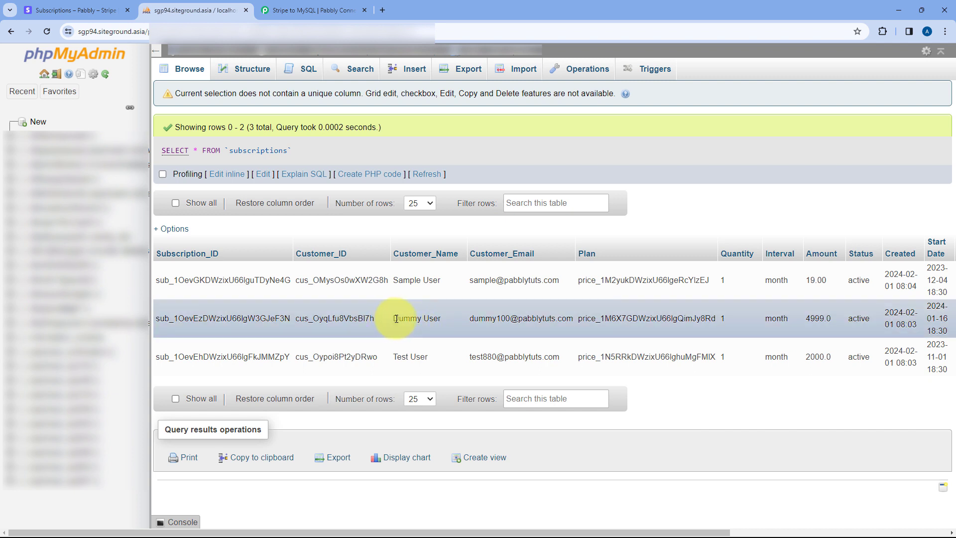
pyautogui.moveTo(395, 319); pyautogui.dragTo(447, 323)
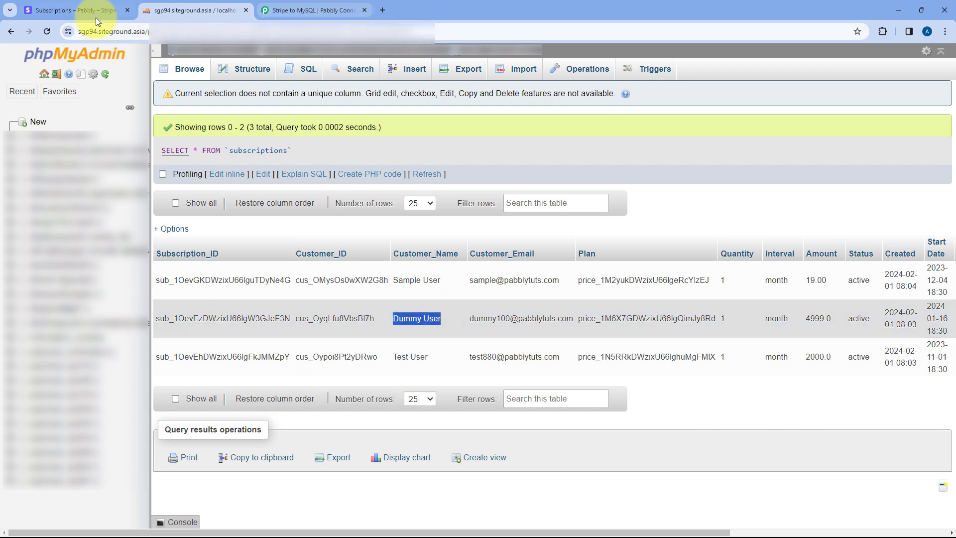
pyautogui.click(47, 32)
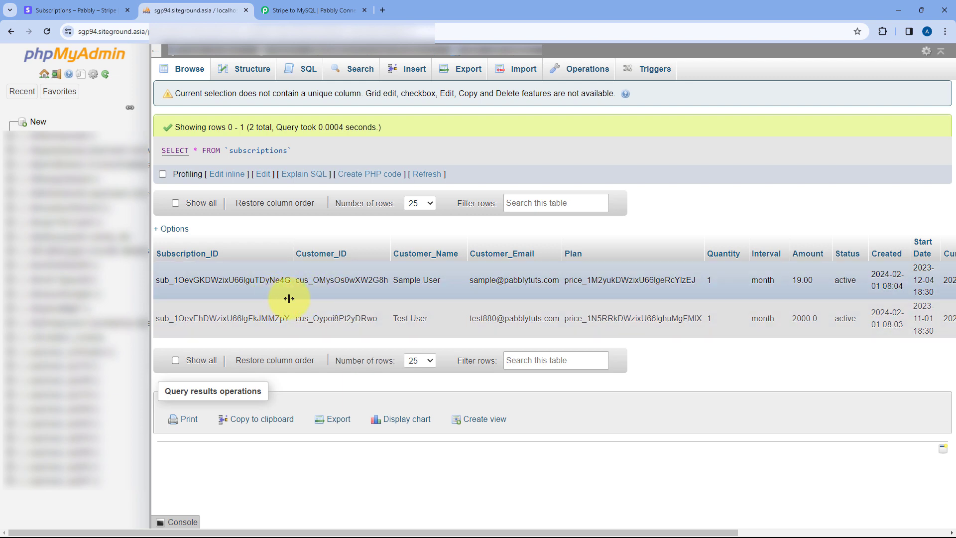
# Switch back to Pabbly Connect and collapse the MySQL Delete Rows action to show the whole workflow
pyautogui.click(309, 9)
pyautogui.scroll(-1, 515, 209)
pyautogui.scroll(5, 513, 212)
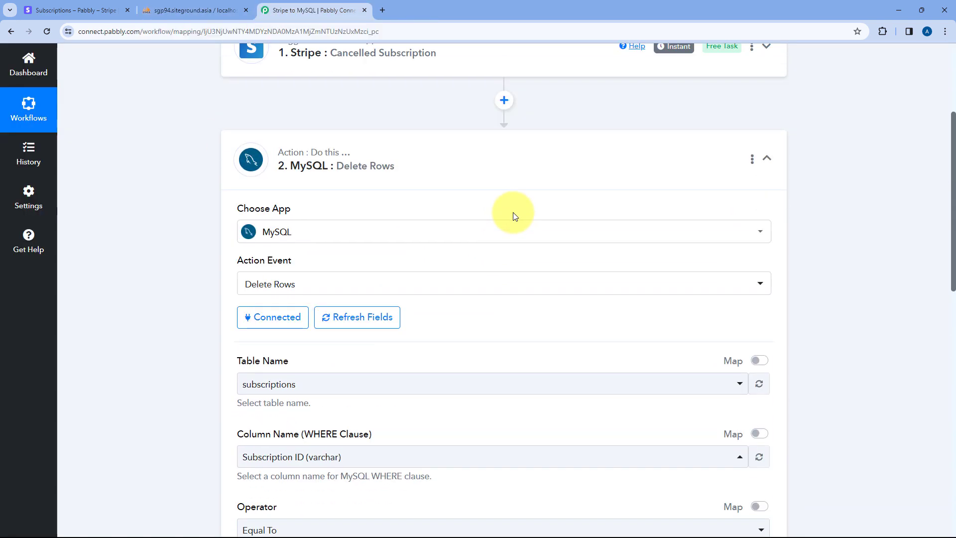
pyautogui.scroll(2, 513, 212)
pyautogui.click(532, 257)
pyautogui.scroll(2, 507, 141)
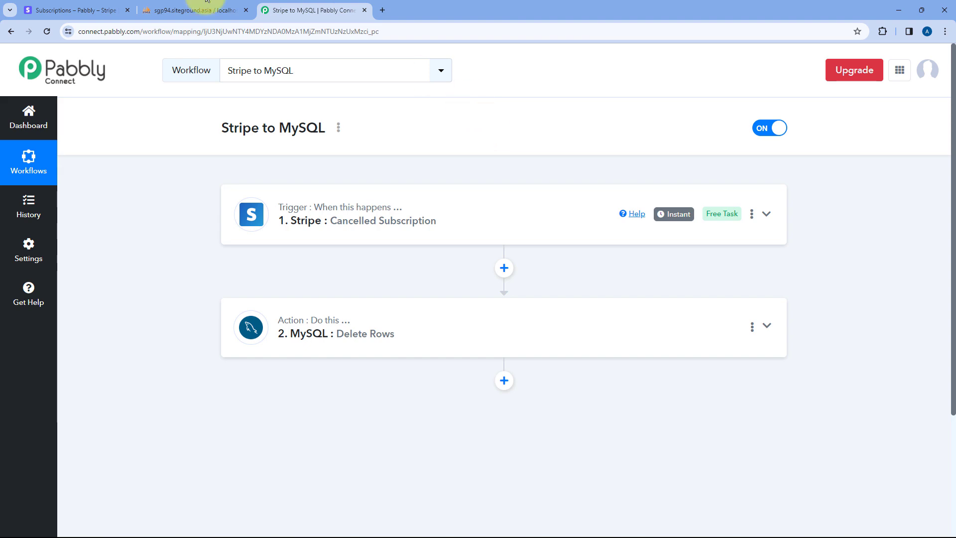
# Return to the full subscriptions list in Stripe and check the remaining subscription records in phpMyAdmin
pyautogui.click(82, 10)
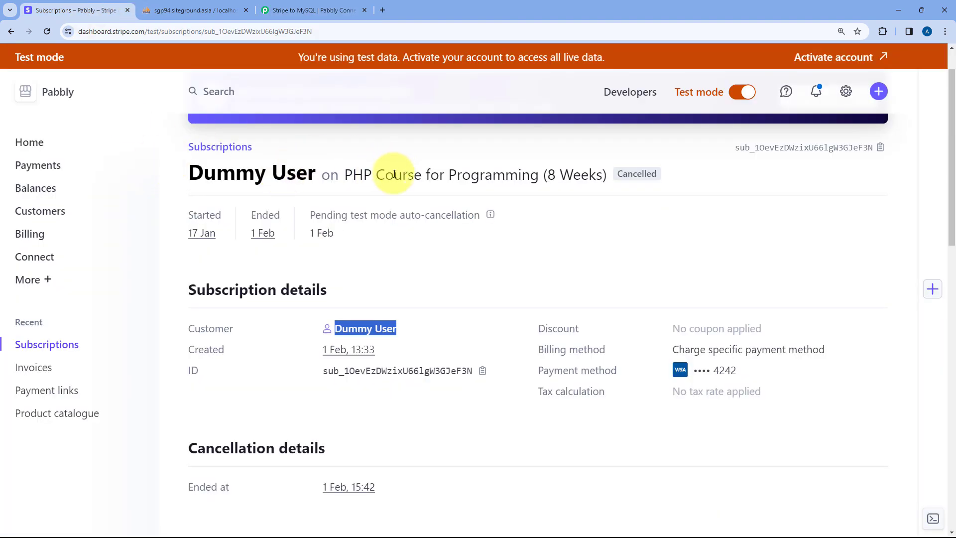
pyautogui.click(14, 32)
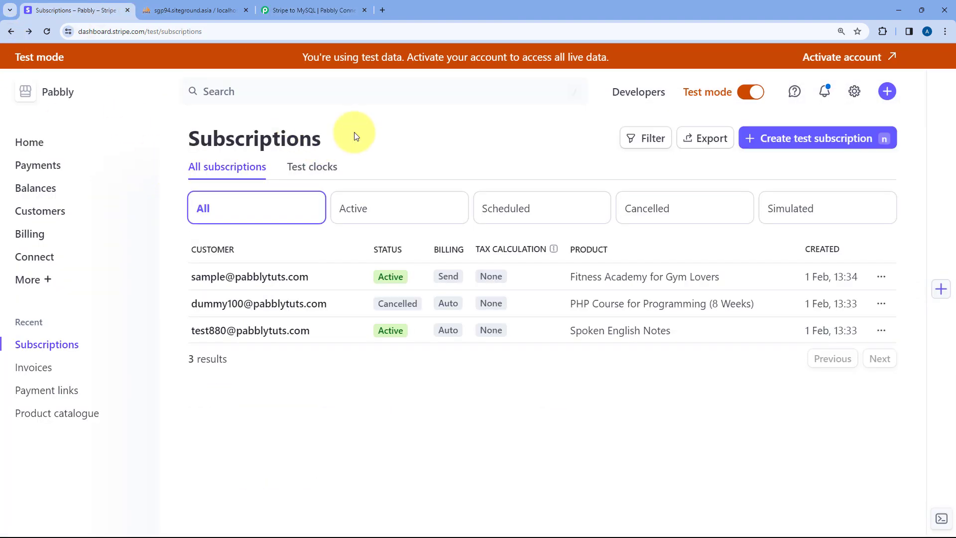
pyautogui.click(199, 10)
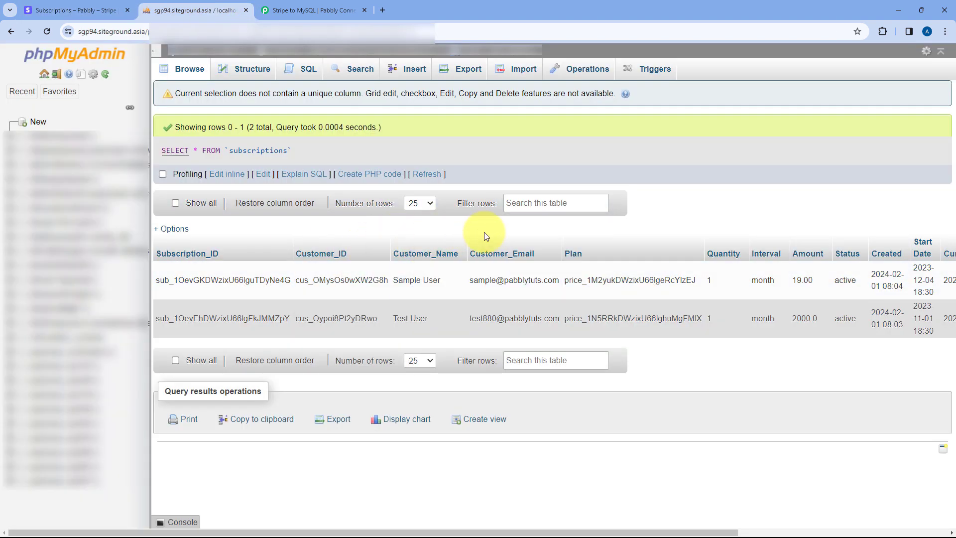
# Switch to Stripe and cancel the active Fitness Academy for Gym Lovers subscription immediately, without a refund
pyautogui.click(93, 5)
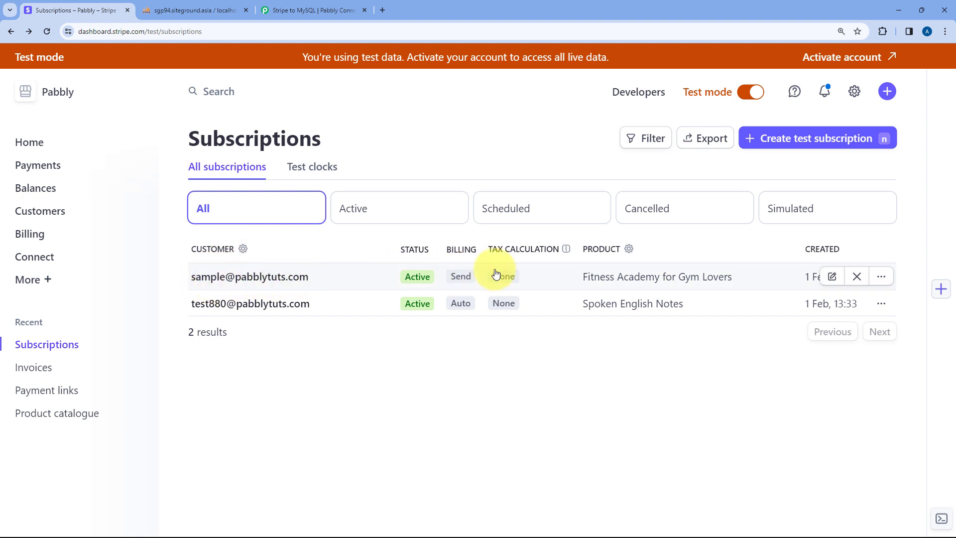
pyautogui.click(772, 277)
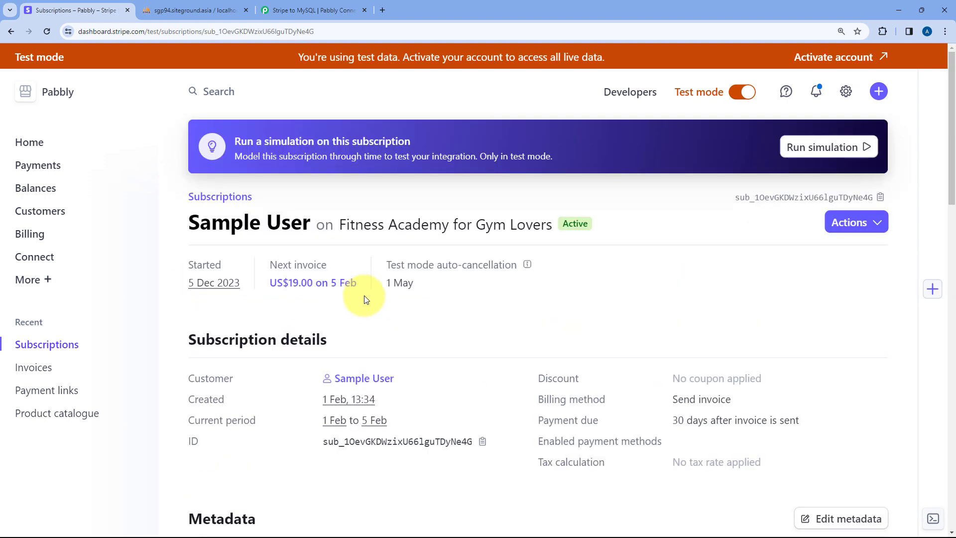
pyautogui.moveTo(397, 379); pyautogui.dragTo(333, 380)
pyautogui.click(848, 222)
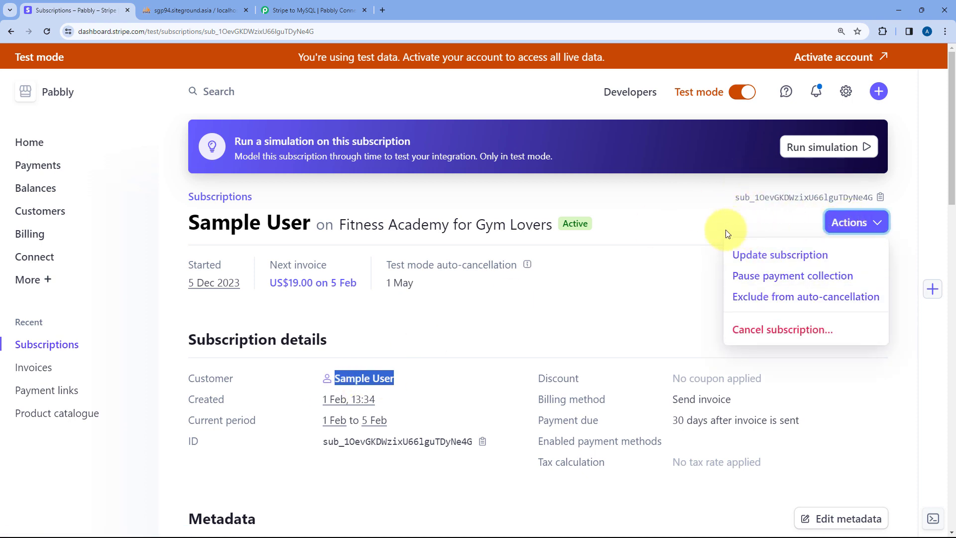
pyautogui.click(775, 331)
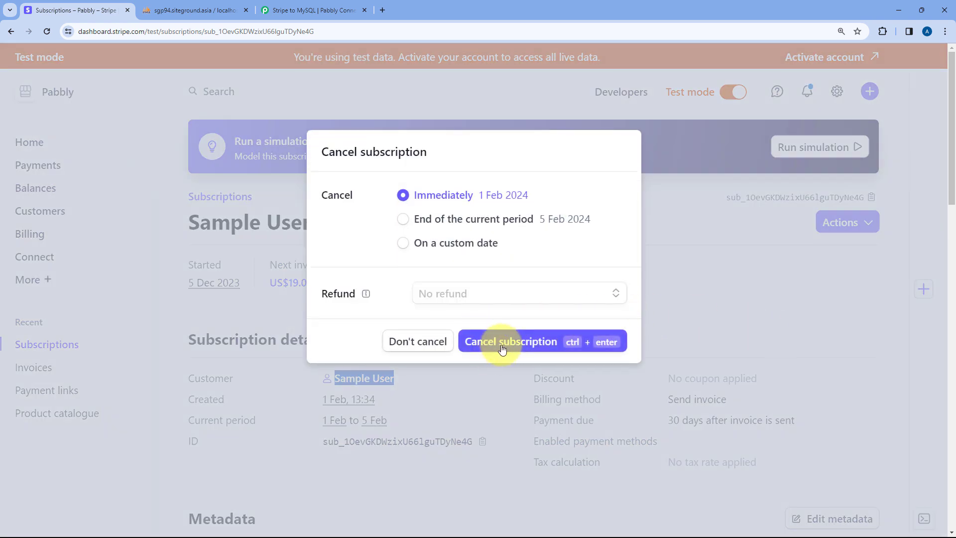
pyautogui.click(508, 342)
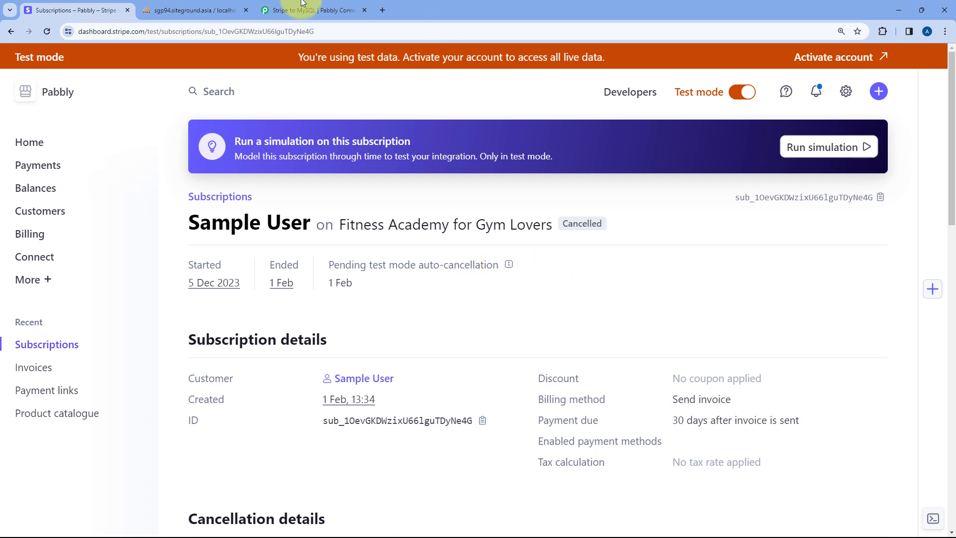
# Reload the subscriptions table in phpMyAdmin to check the row deletion, and return to the Stripe to MySQL workflow in Pabbly Connect
pyautogui.click(219, 9)
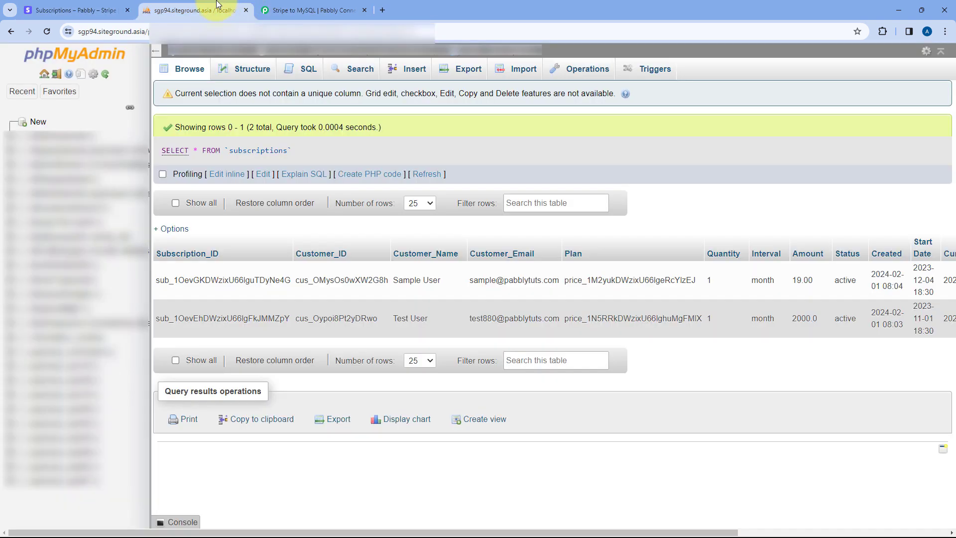
pyautogui.click(47, 30)
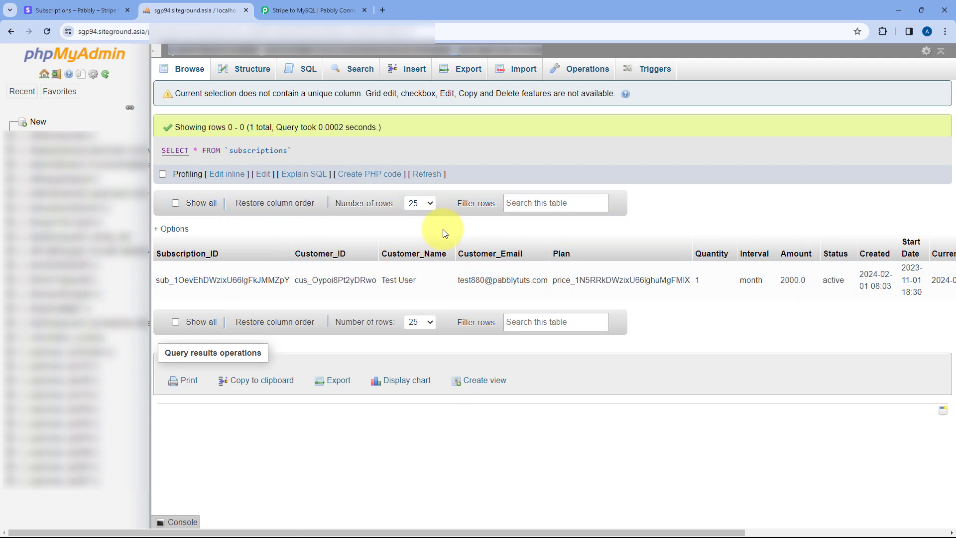
pyautogui.click(319, 6)
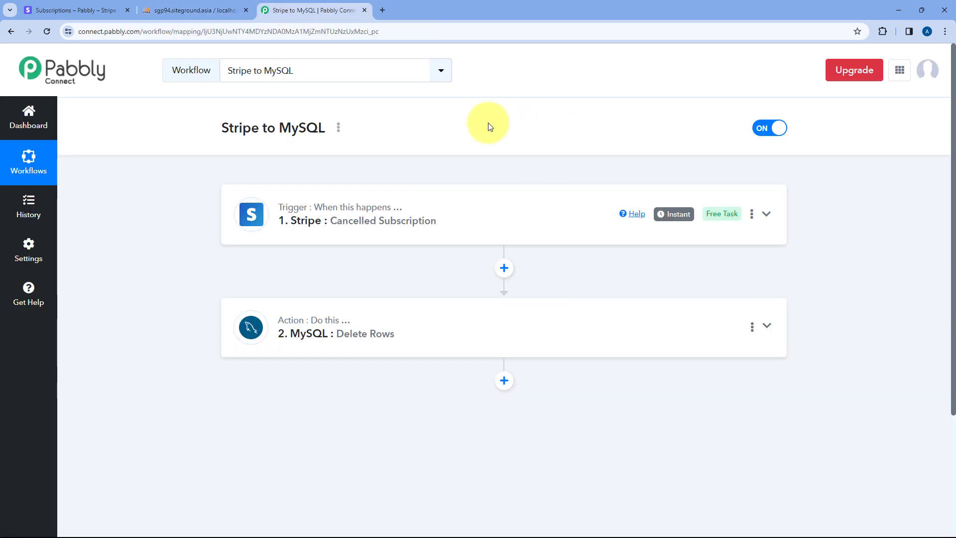